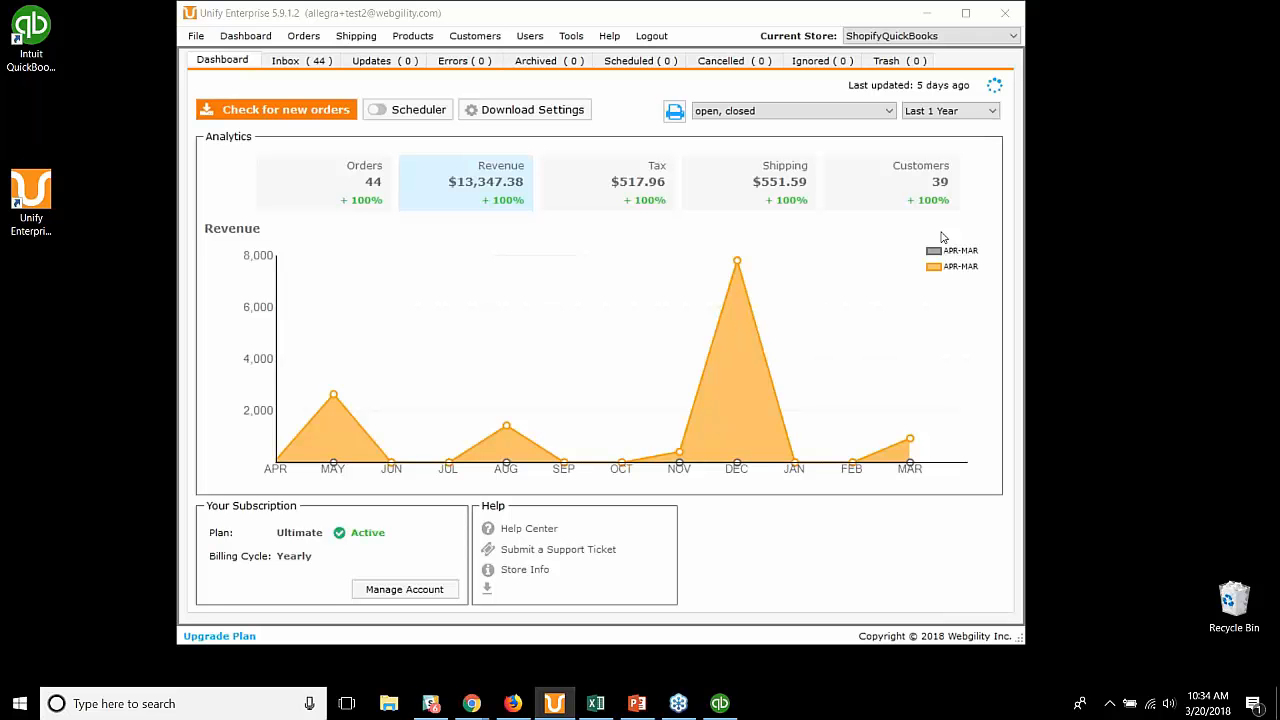
# Switch the current store to Woo Woo Surf Shop to view its dashboard, and return to ShopifyQuickBooks
pyautogui.click(625, 95)
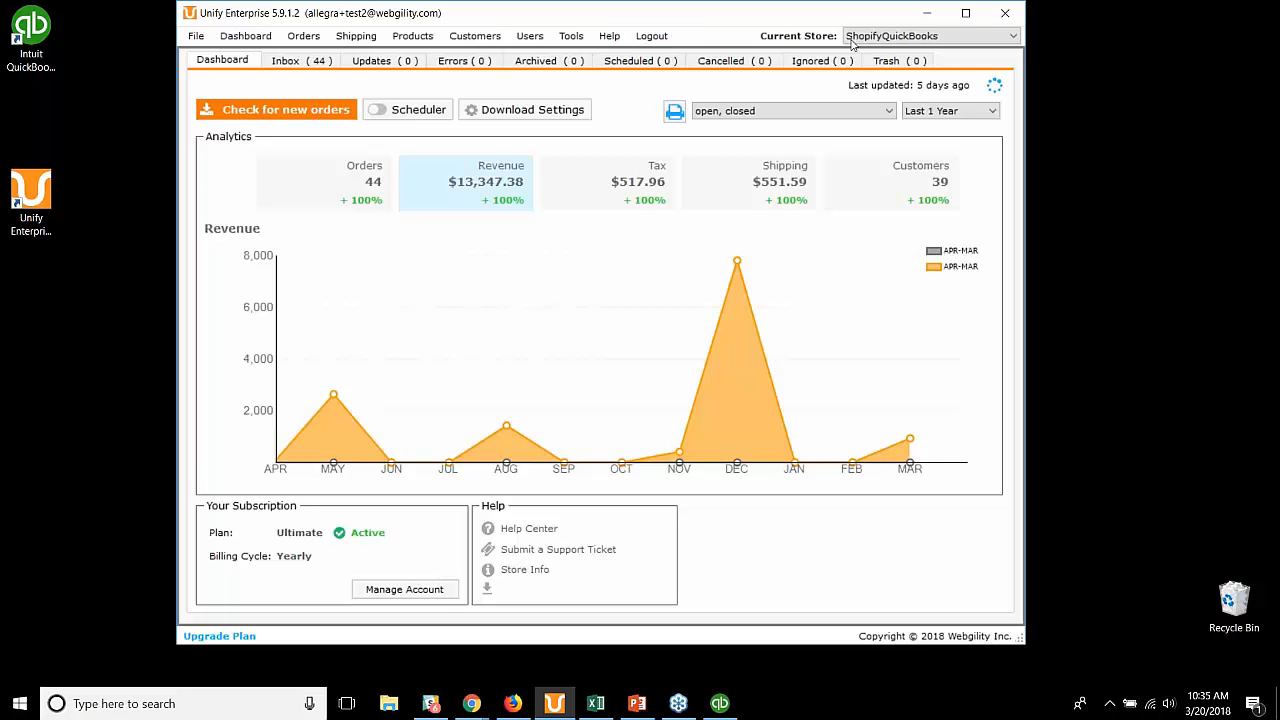
pyautogui.click(1010, 38)
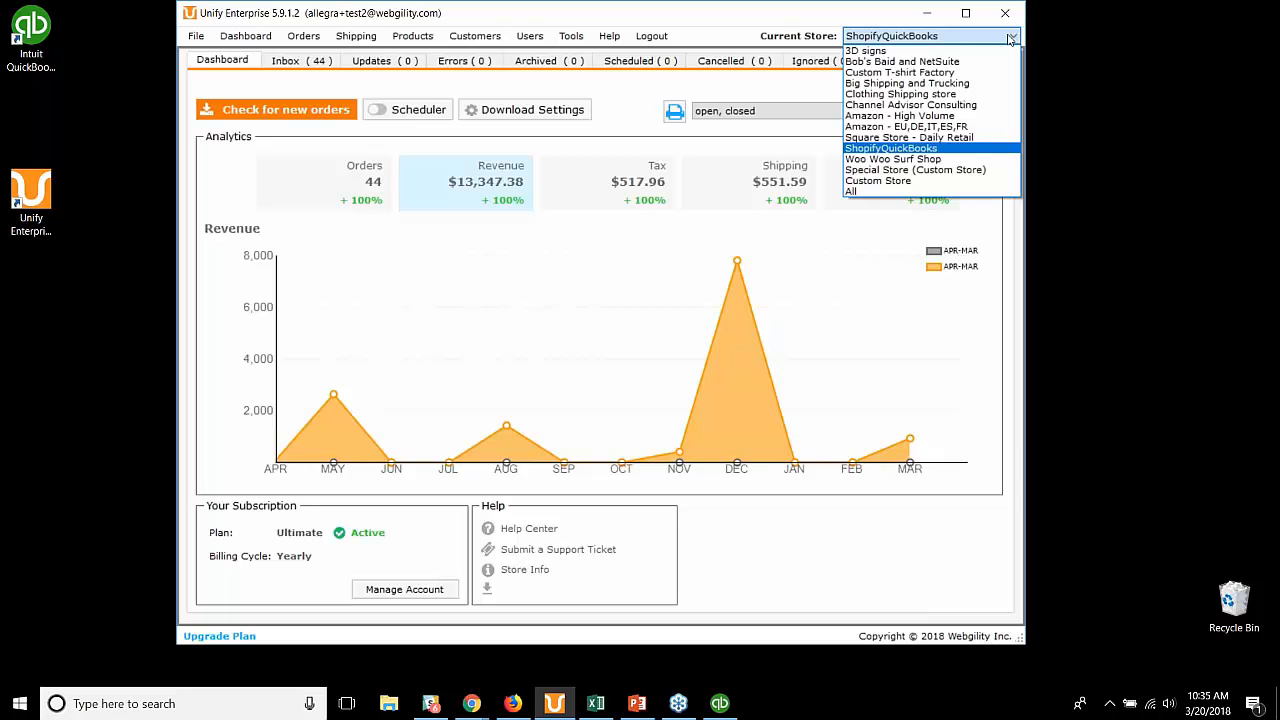
pyautogui.click(928, 160)
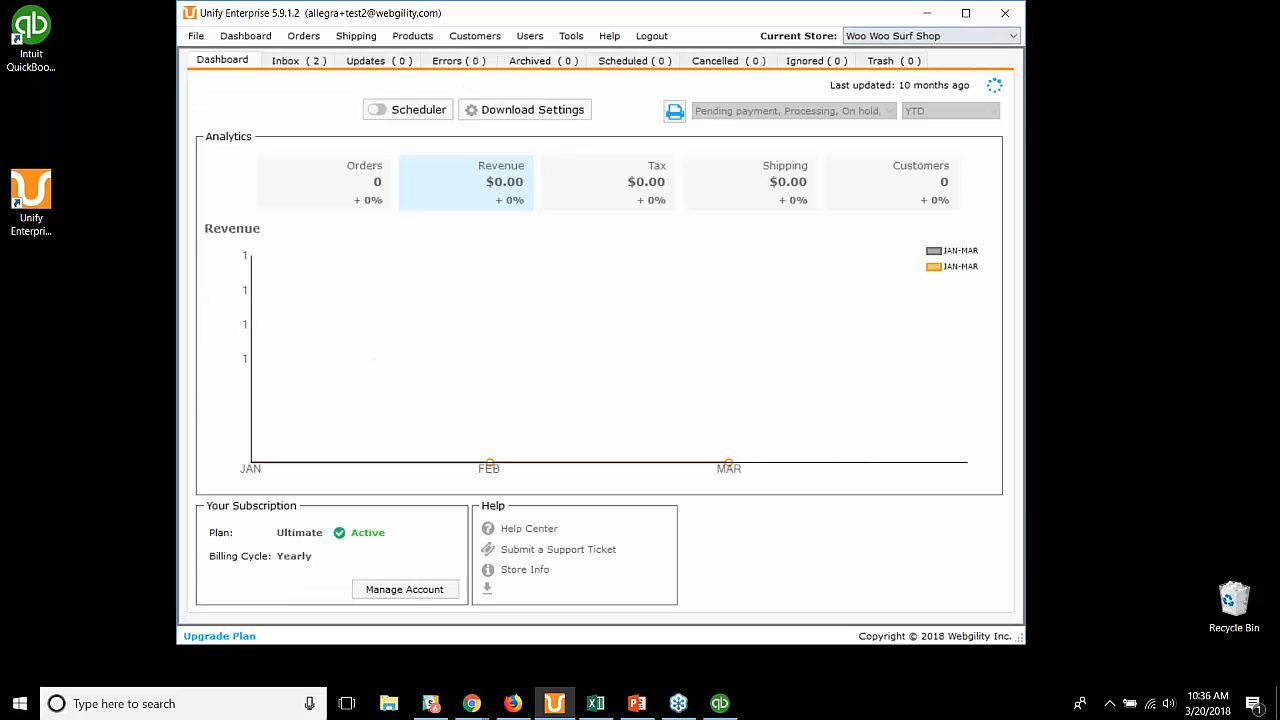
pyautogui.click(987, 38)
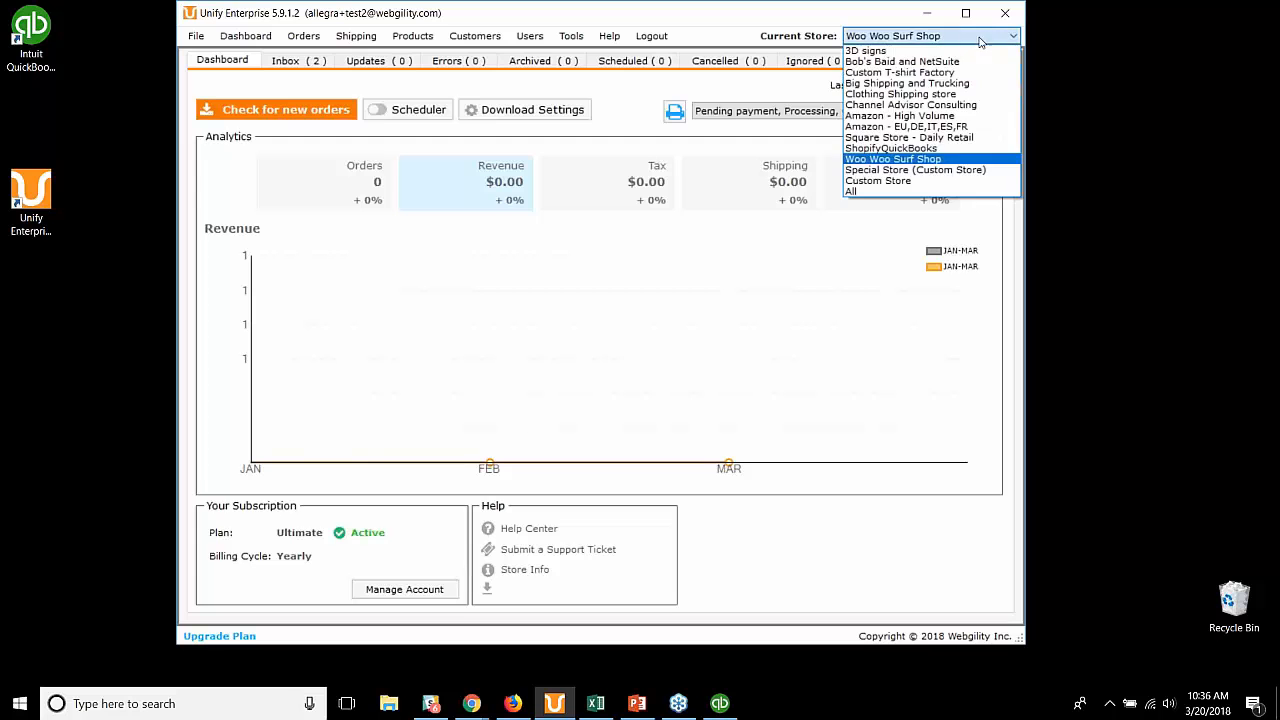
pyautogui.click(948, 149)
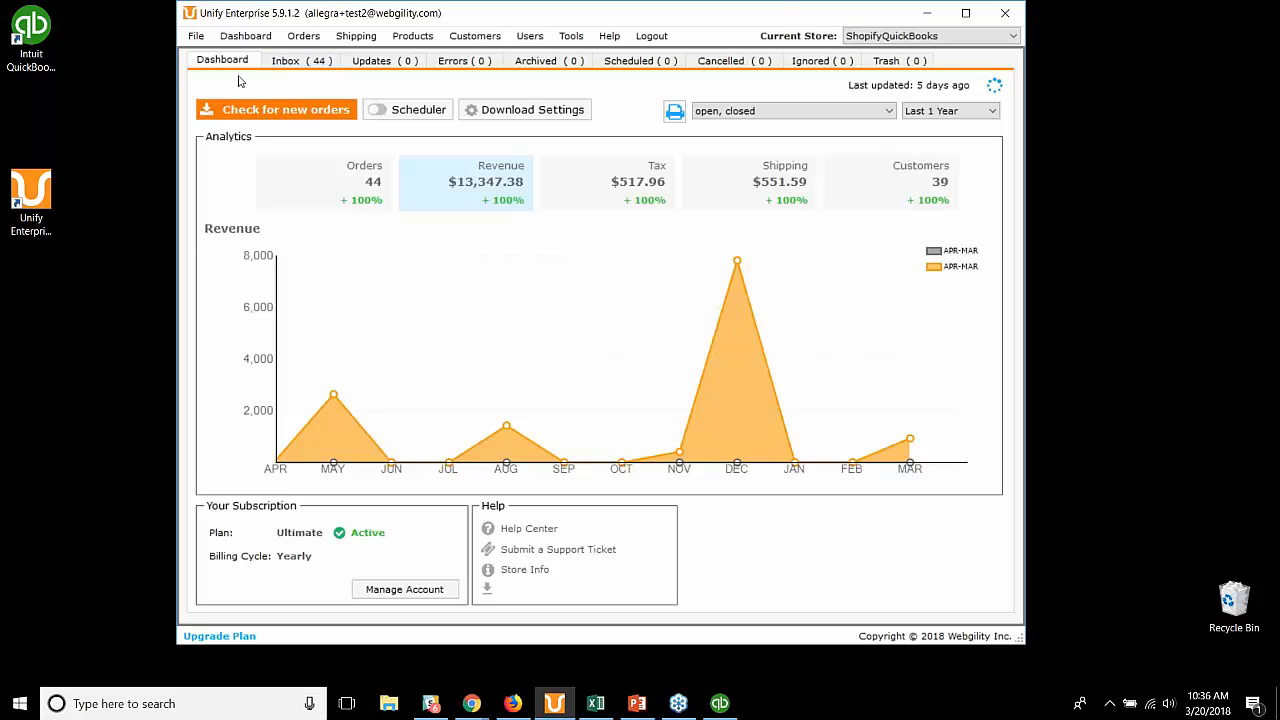
pyautogui.click(197, 37)
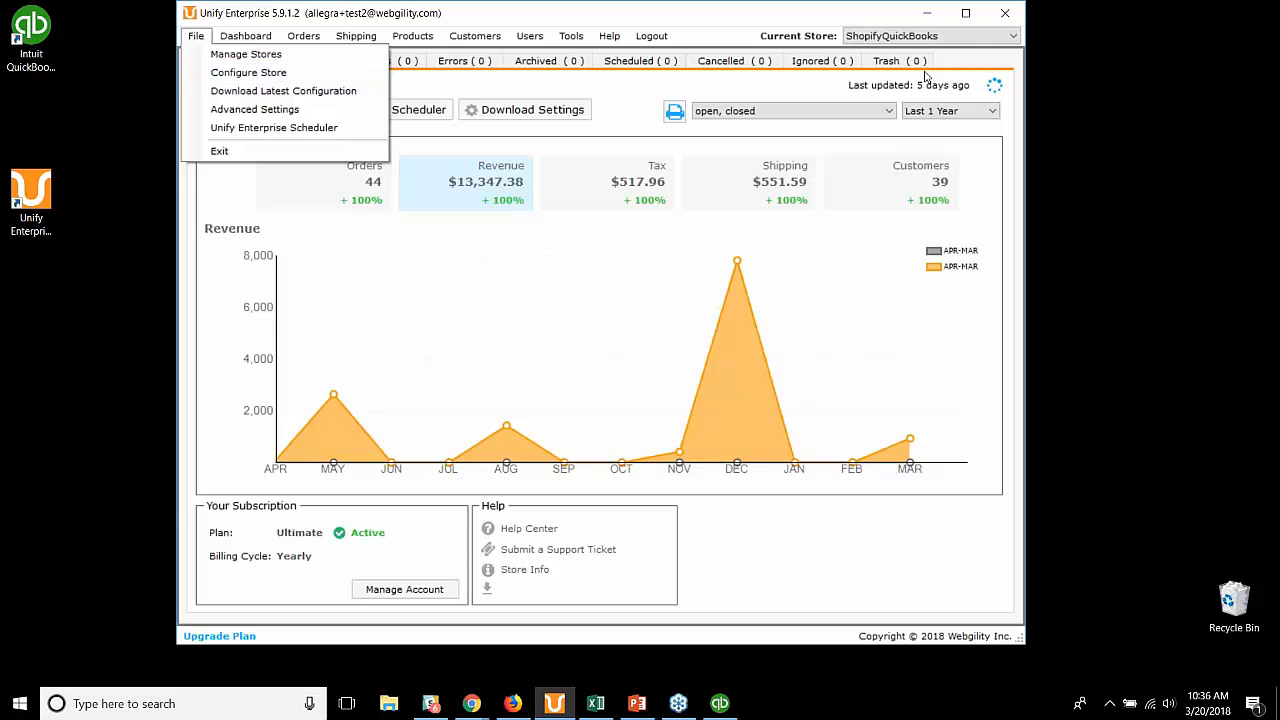
pyautogui.click(913, 37)
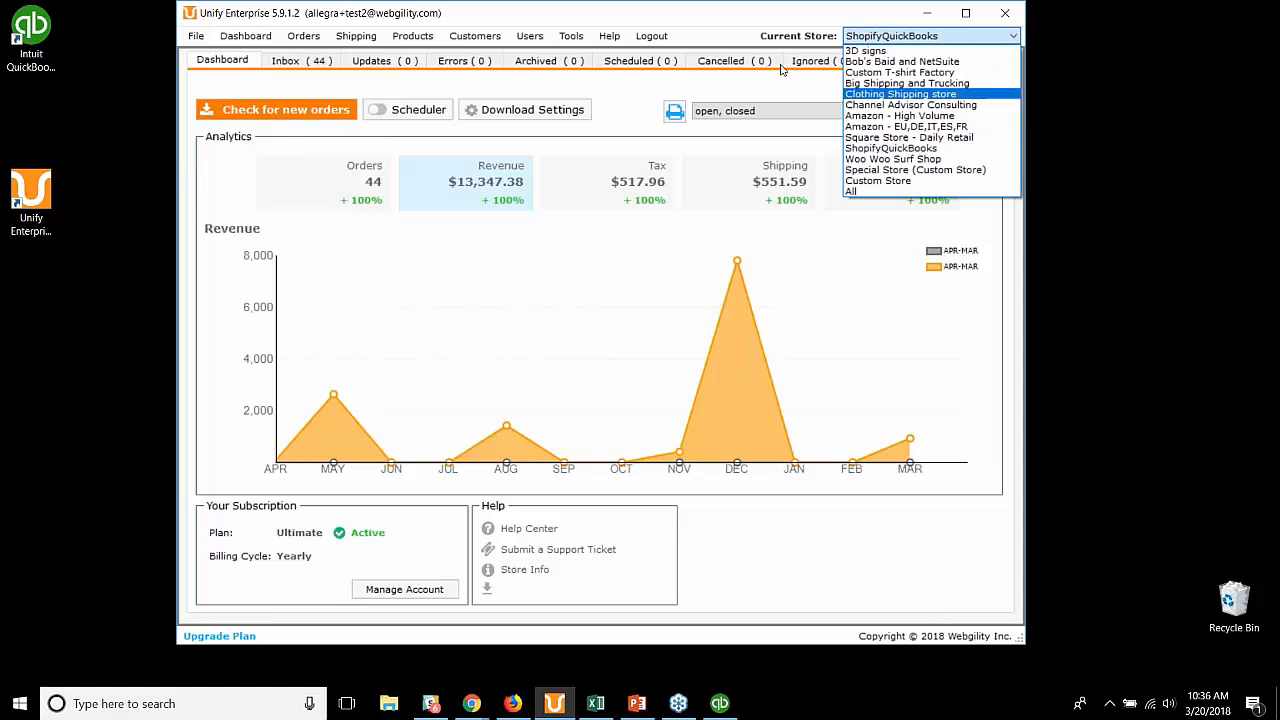
pyautogui.click(712, 14)
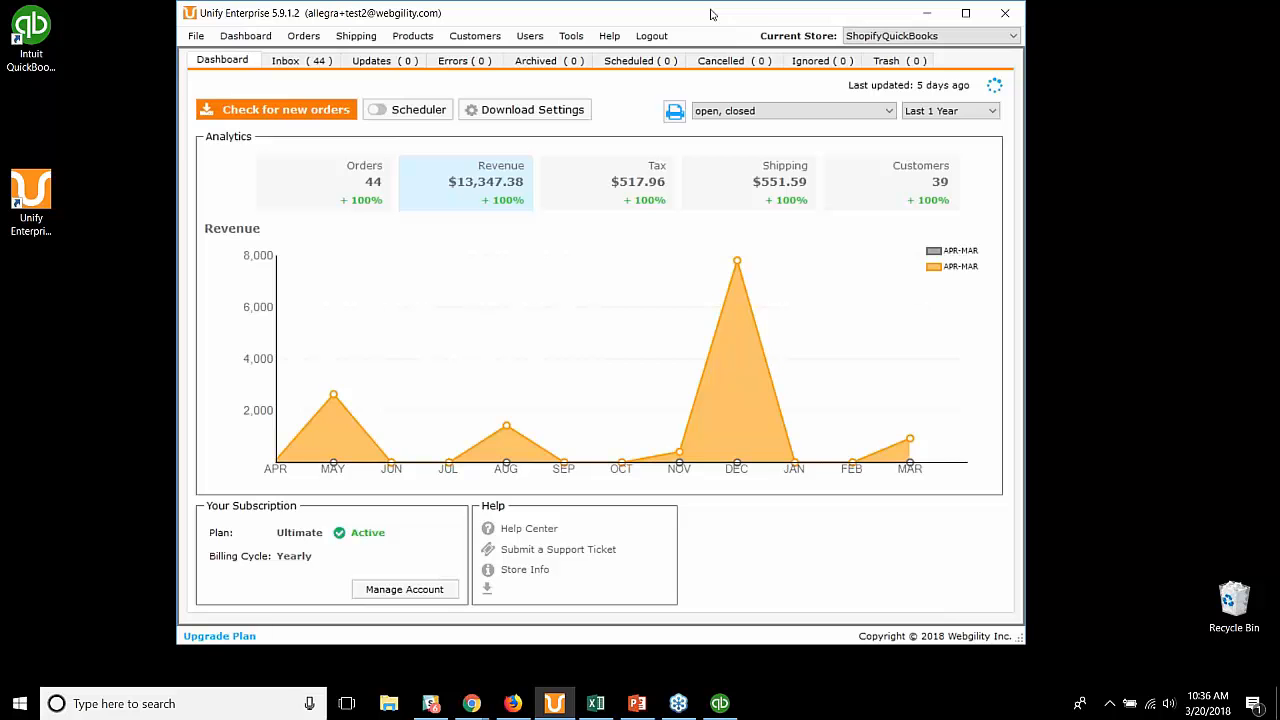
# Open the store management list, view the blank form for adding a new store, and dismiss it without adding one
pyautogui.click(204, 40)
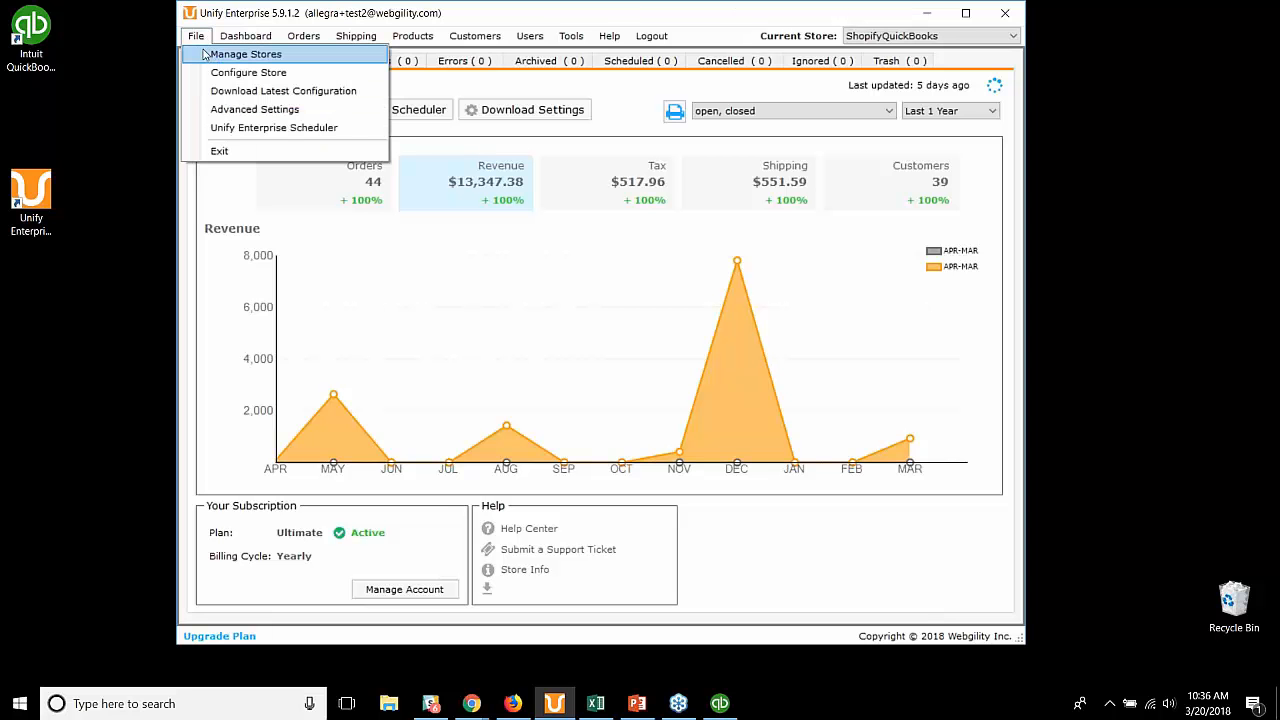
pyautogui.click(224, 58)
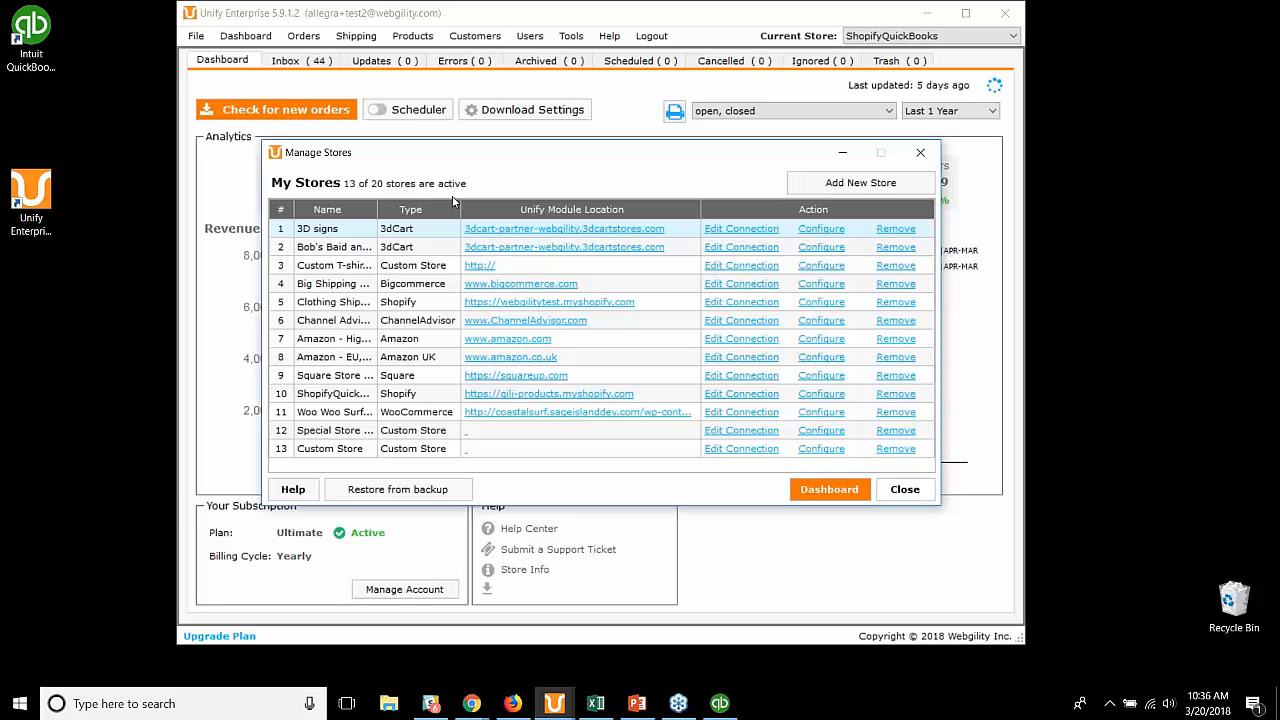
pyautogui.click(862, 185)
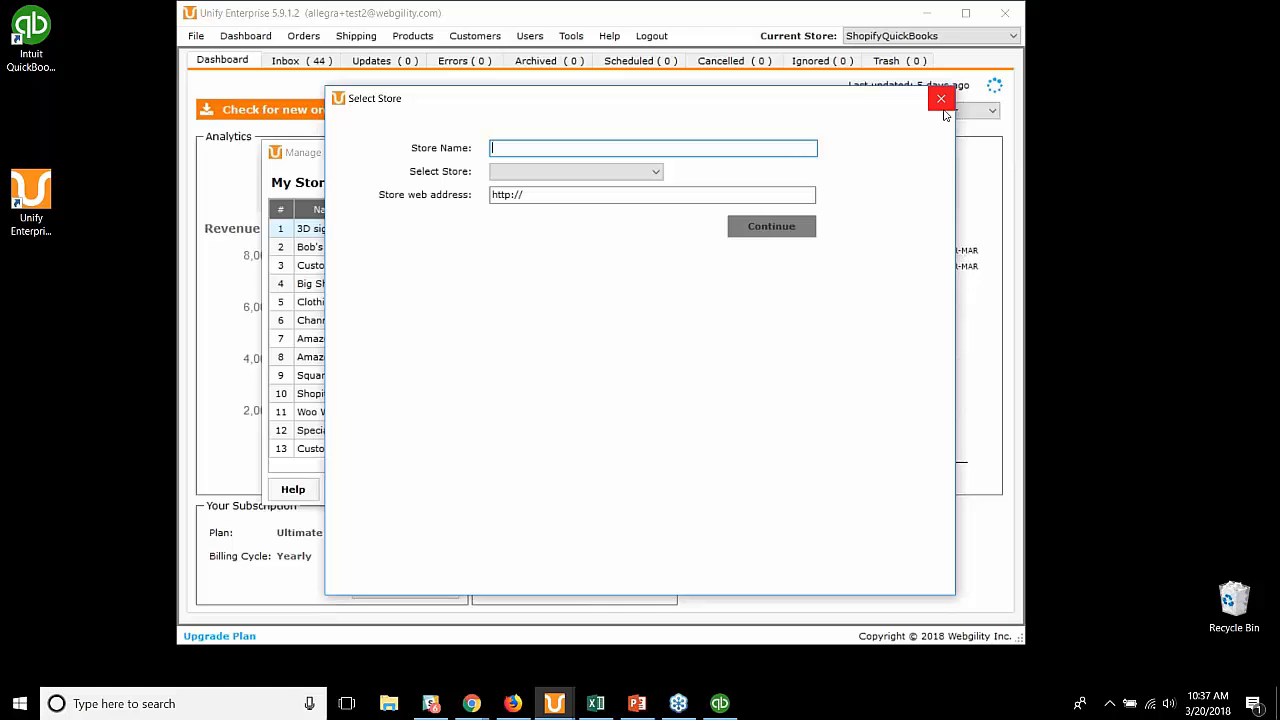
pyautogui.click(942, 104)
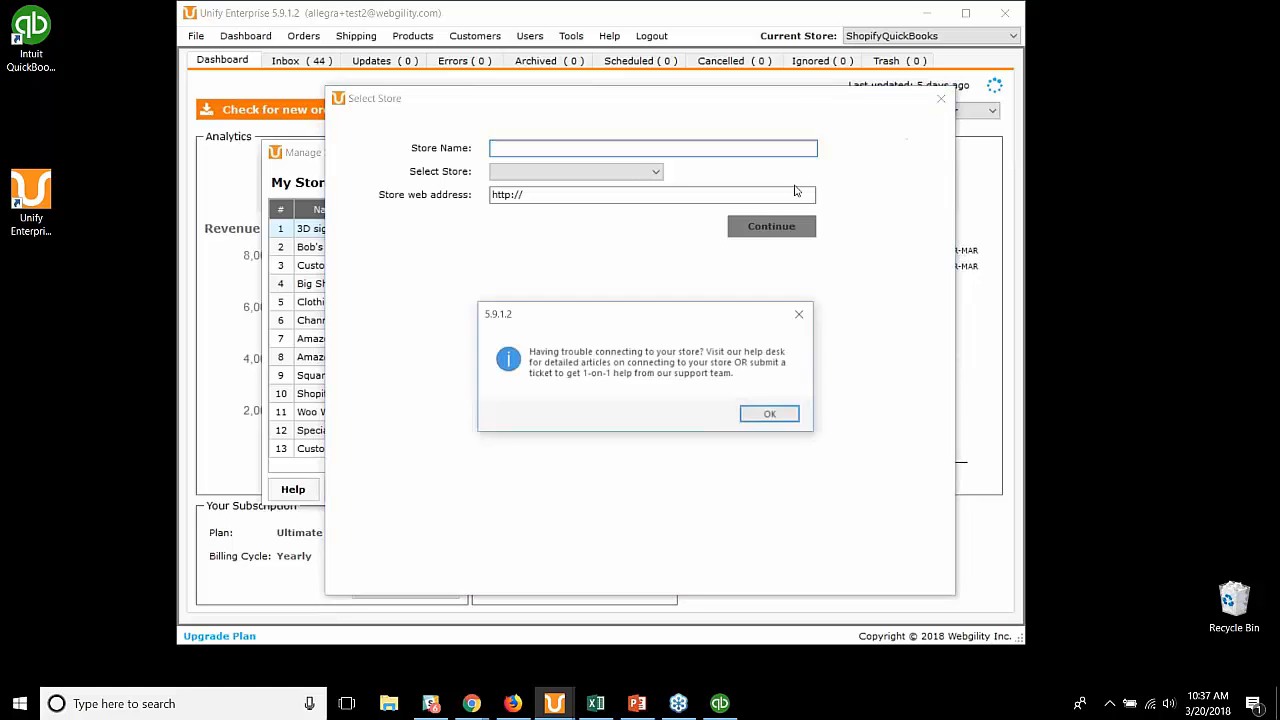
pyautogui.click(779, 425)
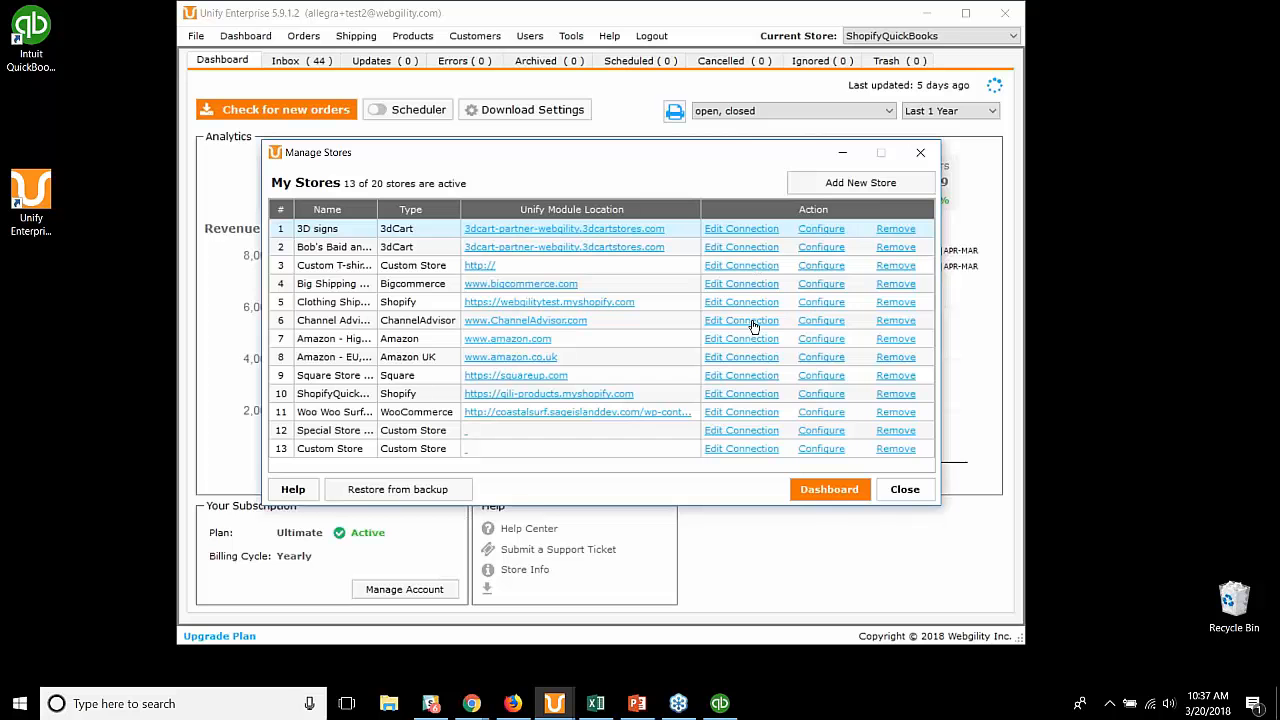
# Review the ShopifyQuickBooks store's accounting software and store connection settings, cancelling without changes and closing the store list
pyautogui.click(741, 400)
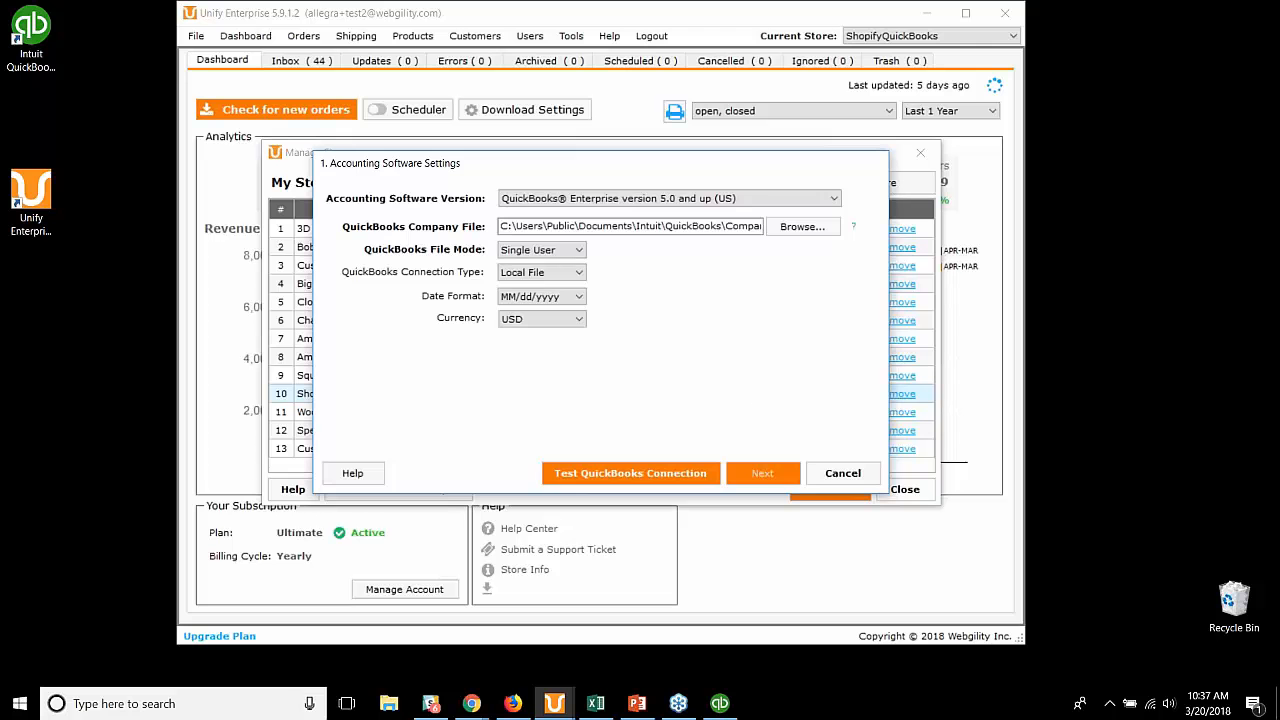
pyautogui.click(745, 471)
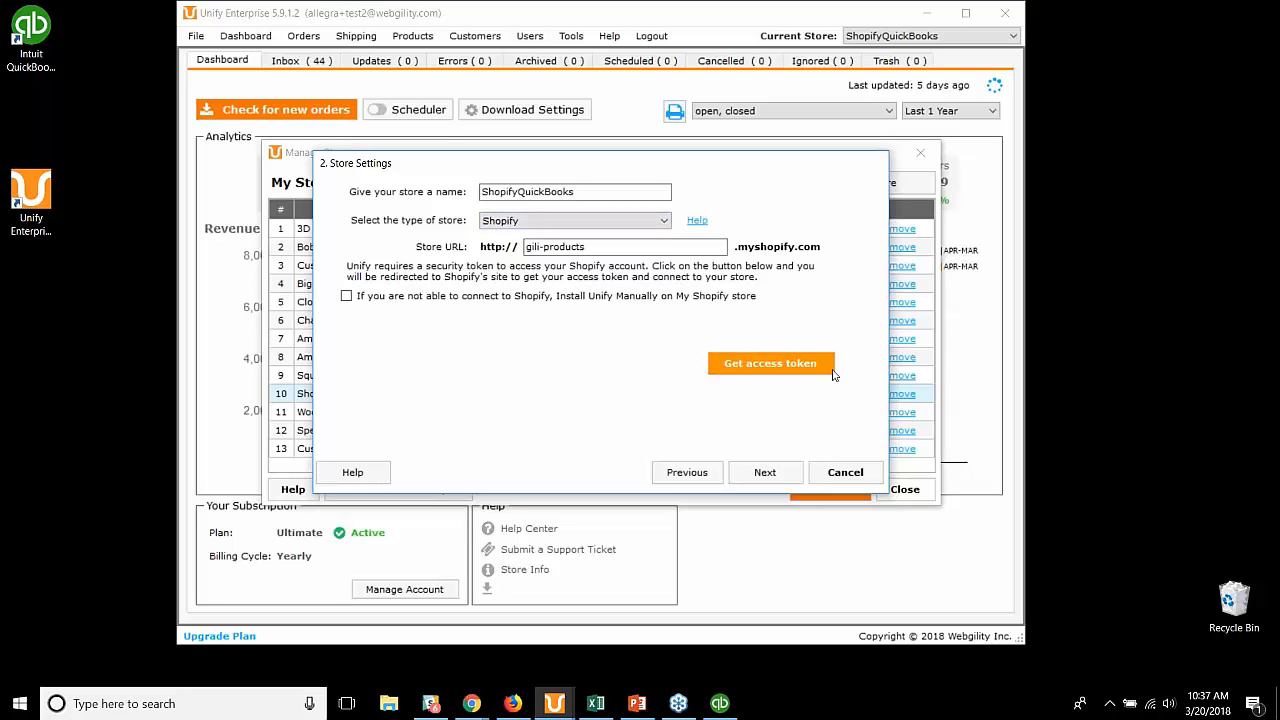
pyautogui.click(845, 472)
pyautogui.click(663, 412)
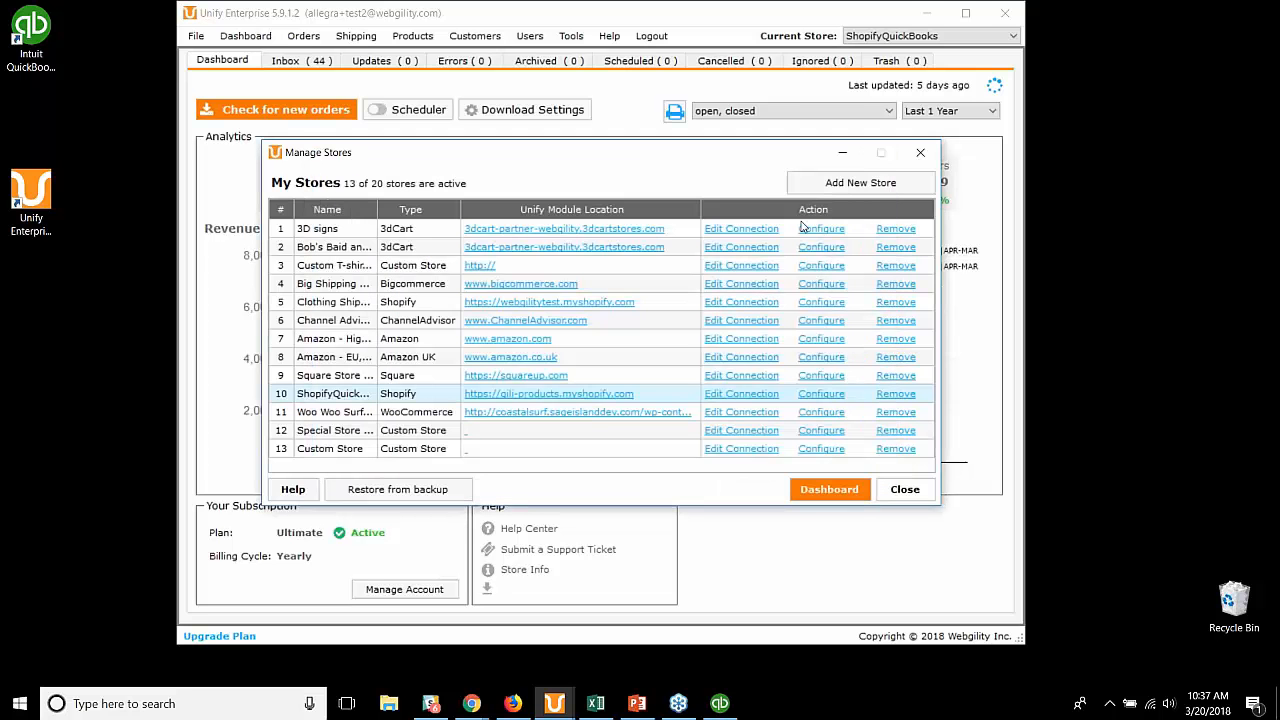
pyautogui.click(920, 152)
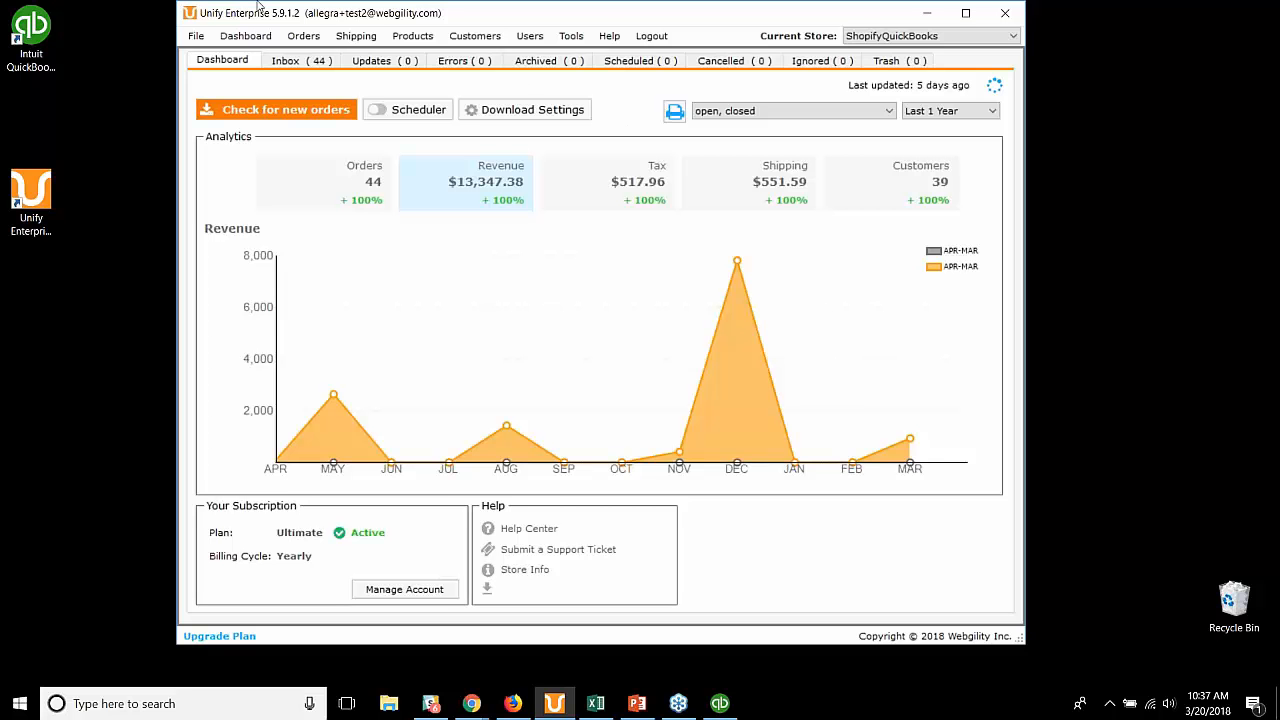
# Review the accounting connection settings of the Bob's Baid and NetSuite store, cancelling without changes and closing the store list
pyautogui.click(195, 40)
pyautogui.click(199, 58)
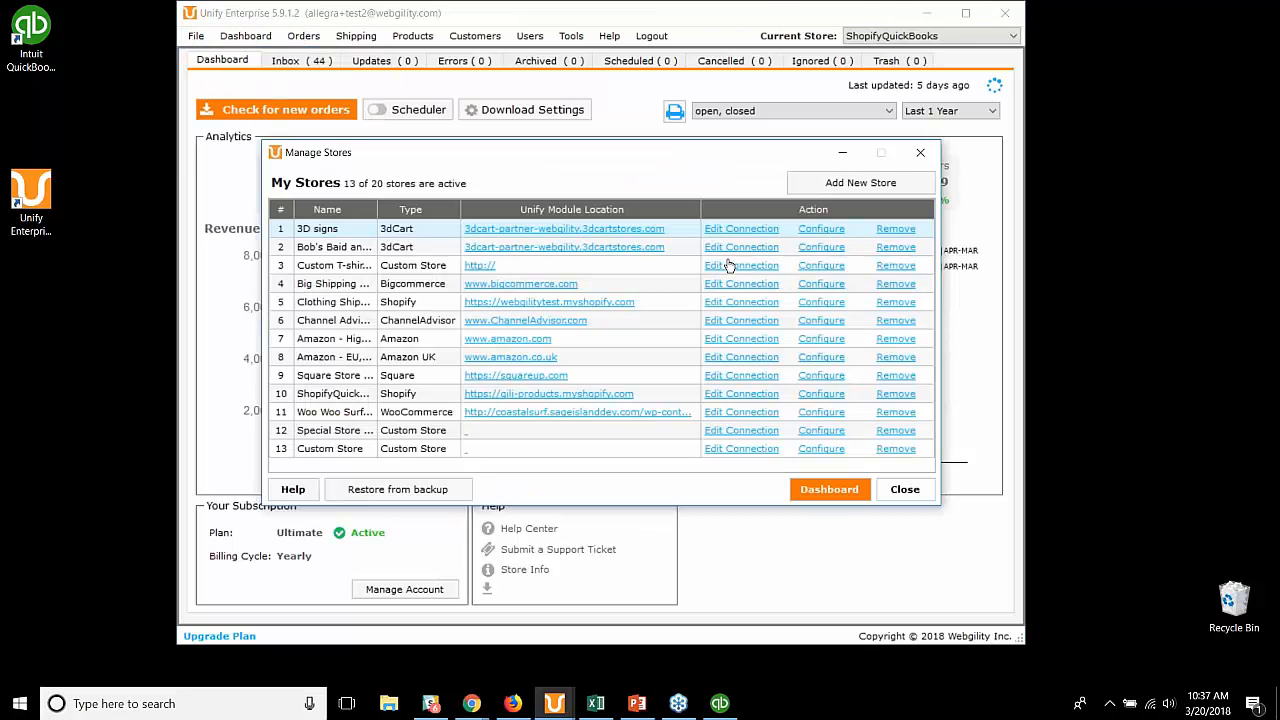
pyautogui.click(738, 247)
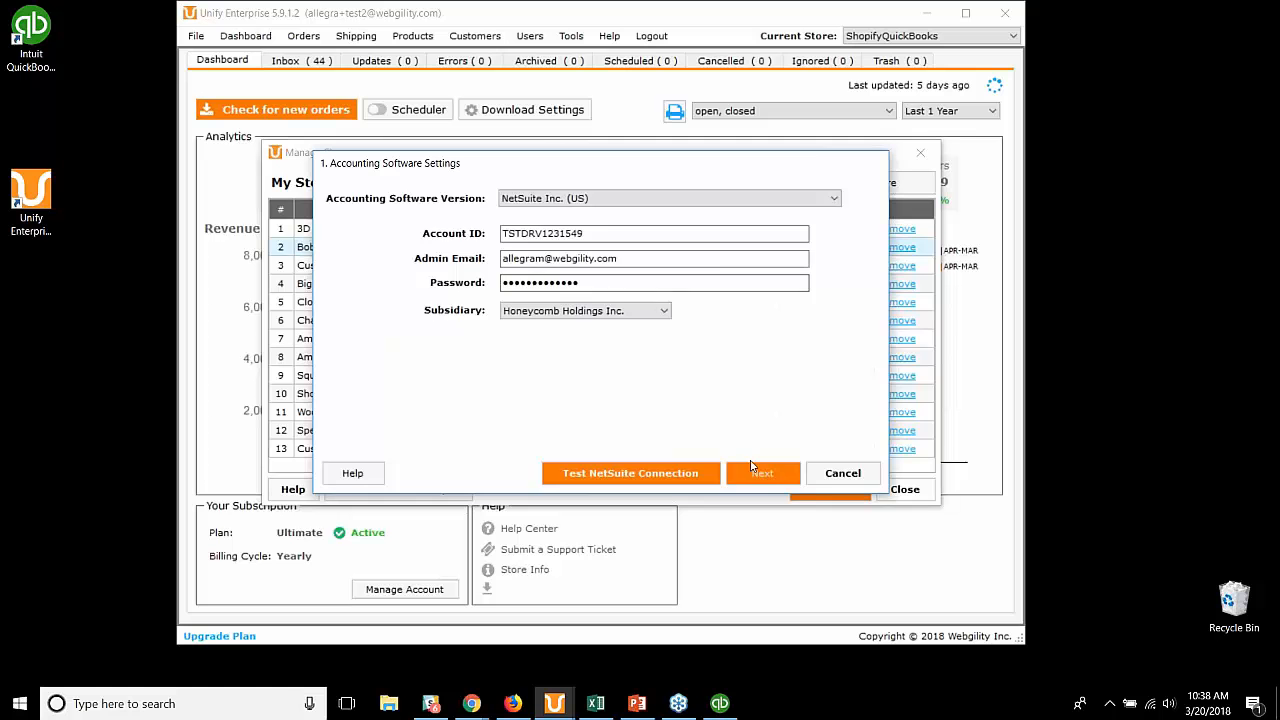
pyautogui.click(752, 470)
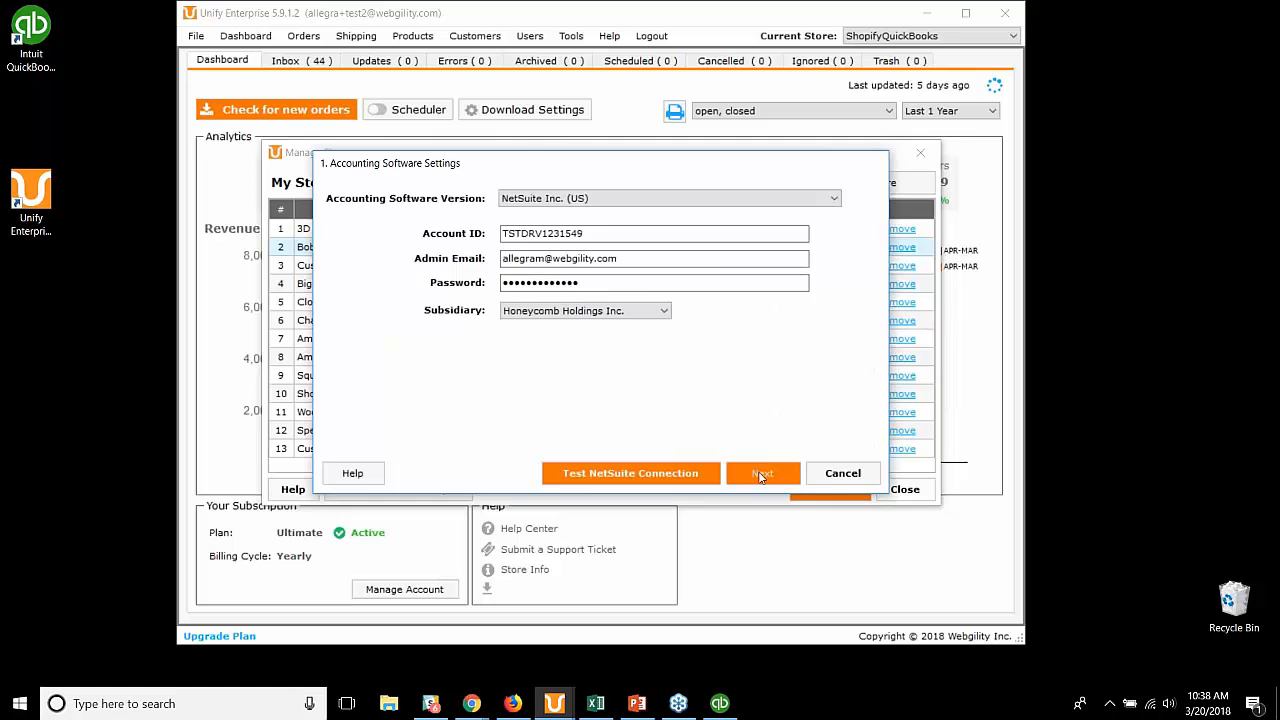
pyautogui.click(850, 475)
pyautogui.click(662, 411)
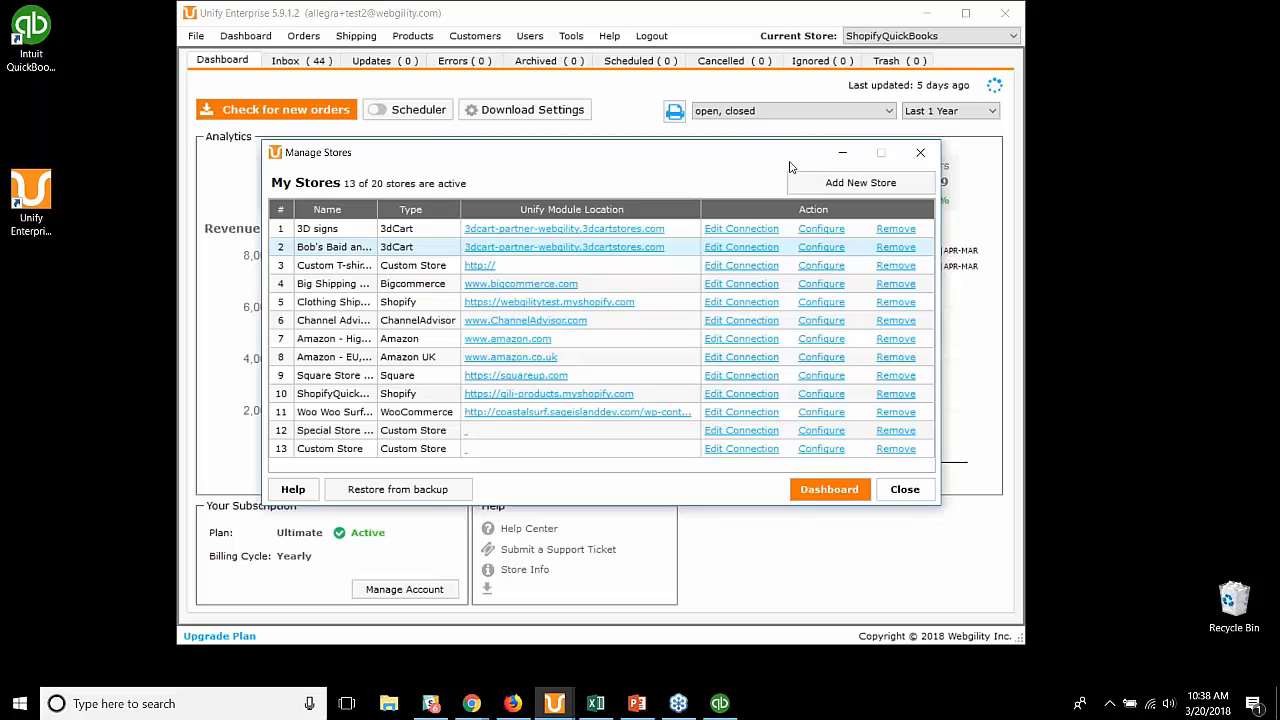
pyautogui.click(930, 155)
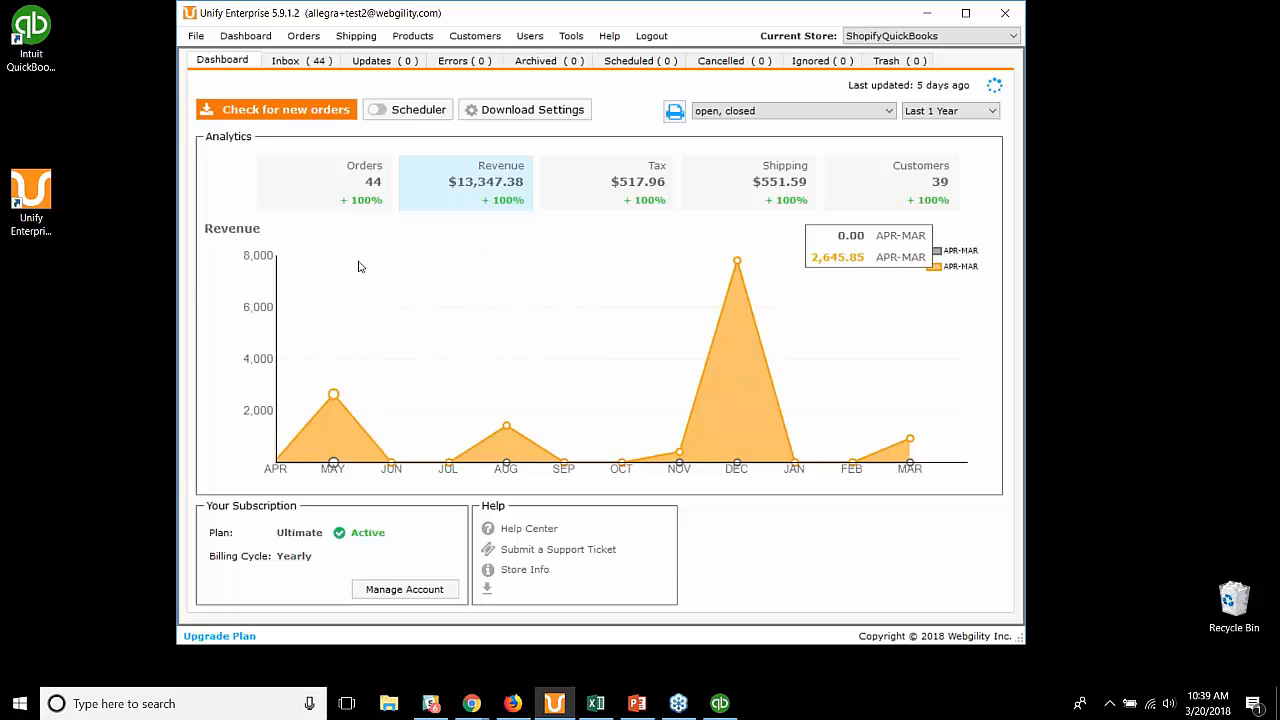
# Show the ShopifyQuickBooks inbox orders and select the closed, shipped order worth 198.39
pyautogui.click(297, 64)
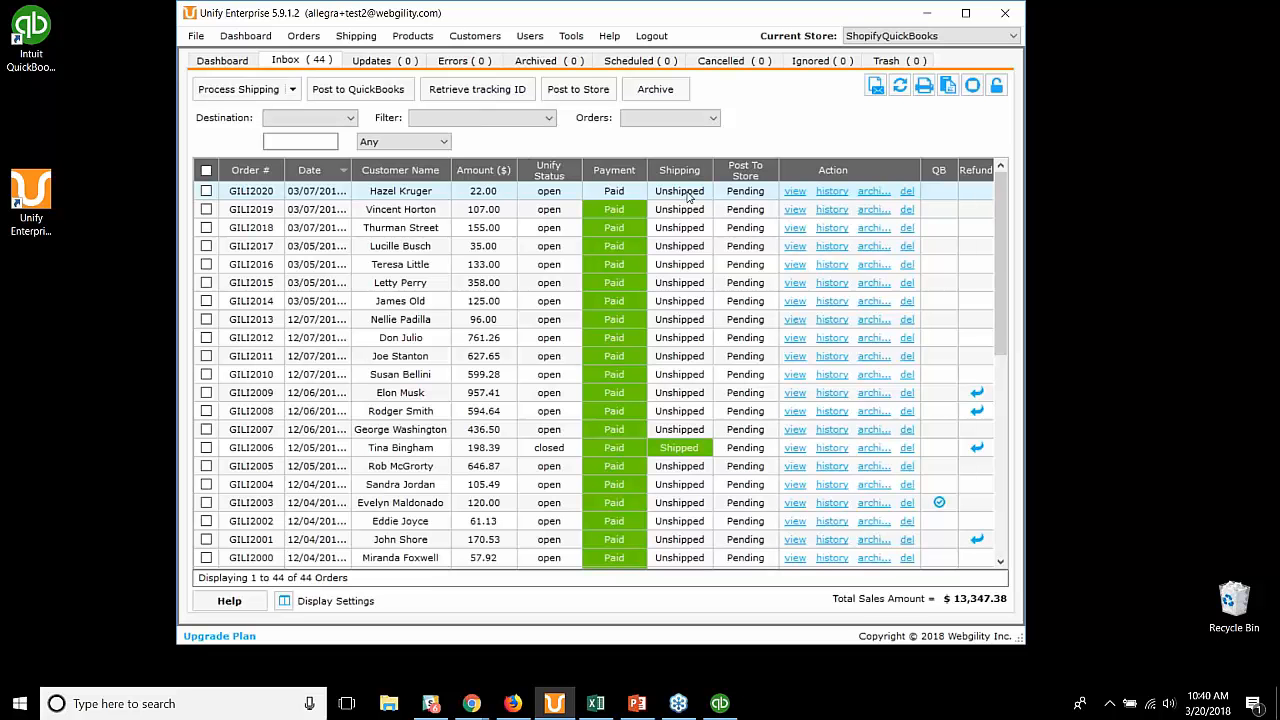
pyautogui.click(410, 447)
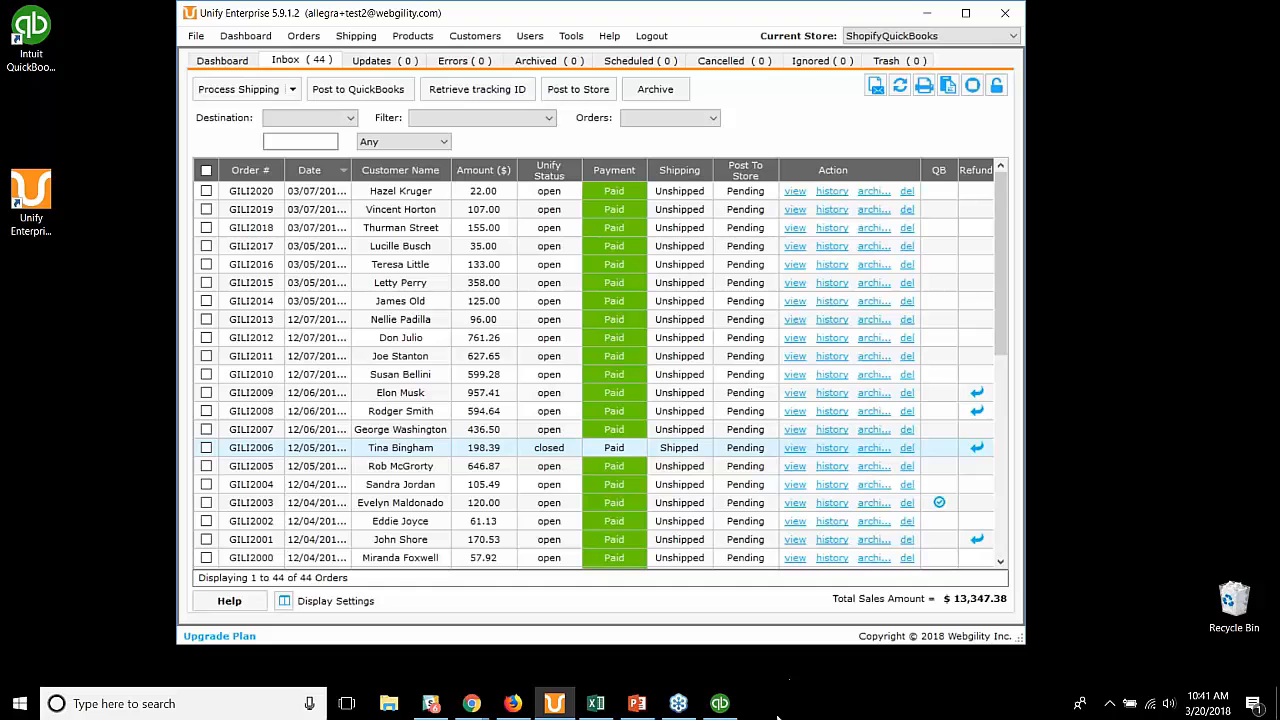
# Switch to QuickBooks, cancel the unfinished new discount item and go to the Home page
pyautogui.click(728, 712)
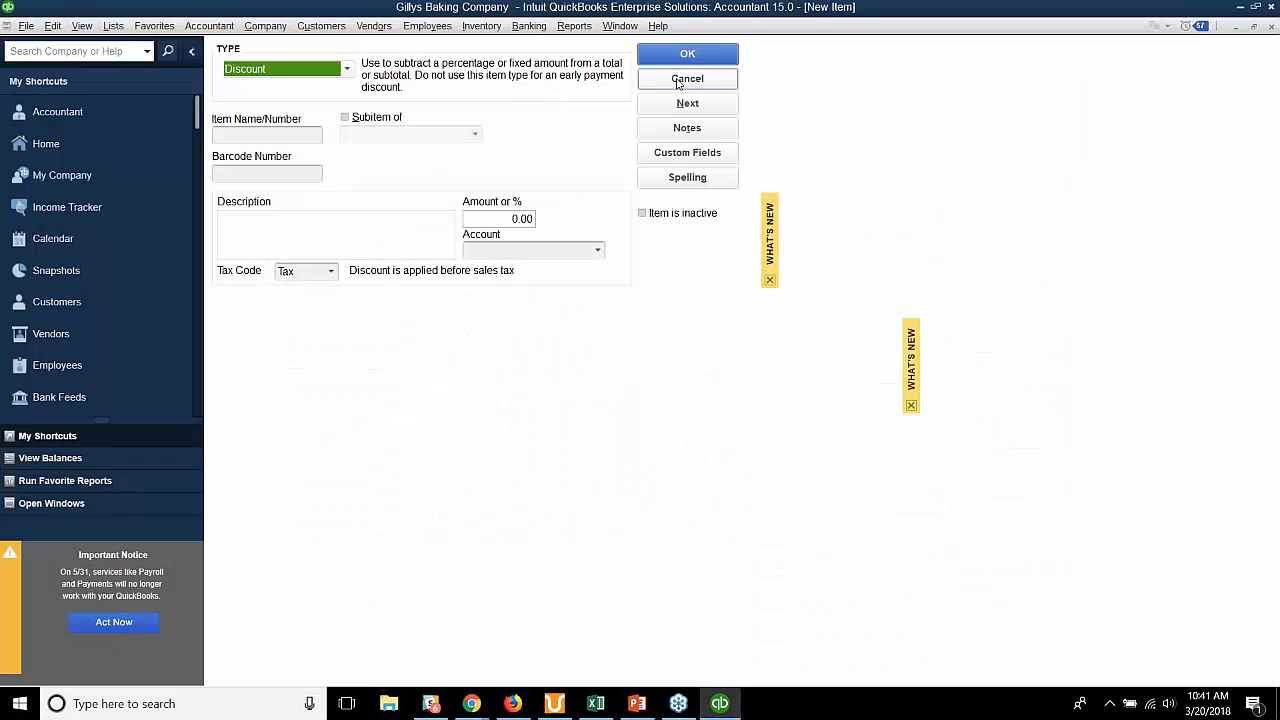
pyautogui.click(684, 80)
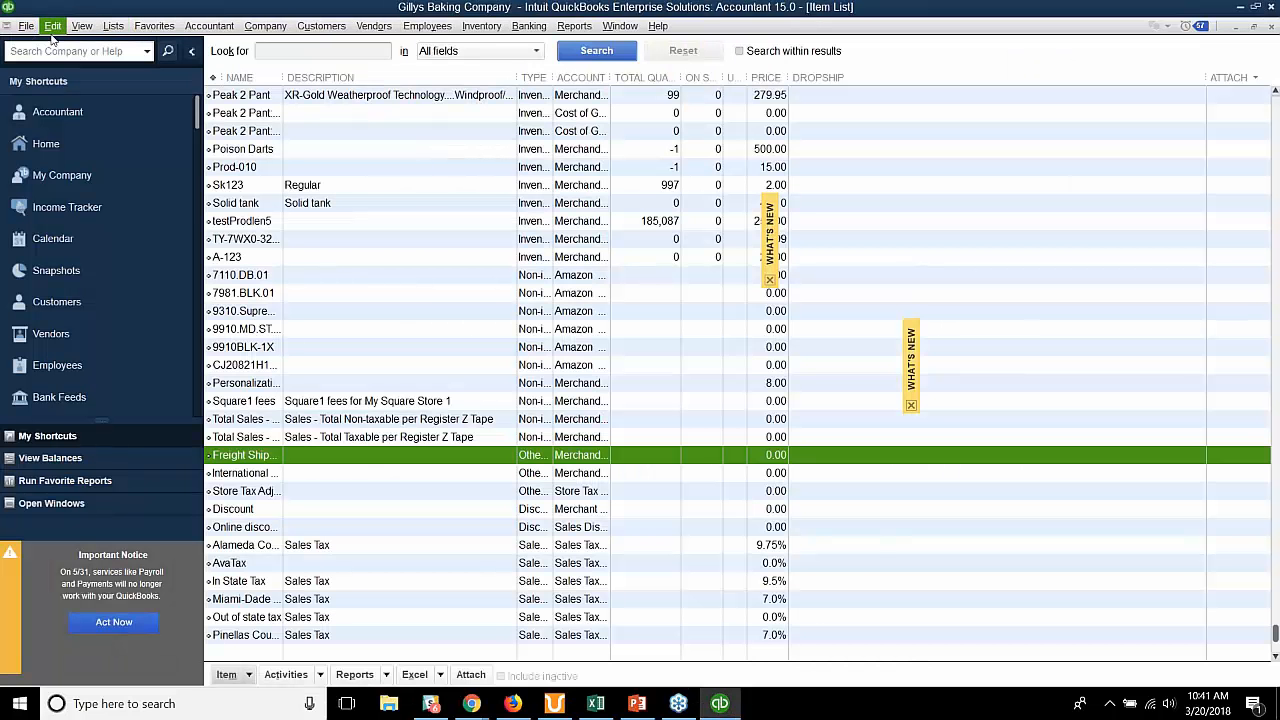
pyautogui.click(38, 151)
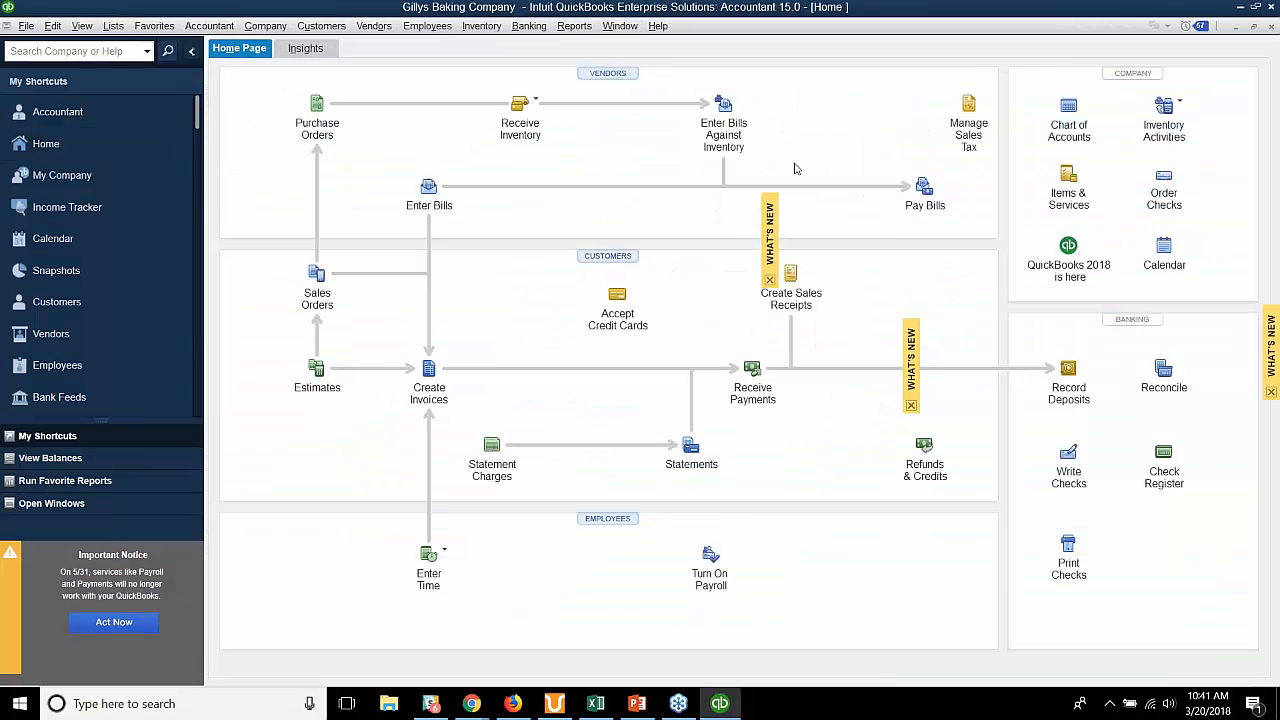
# Open the sales receipts and page back through several earlier receipts to examine how orders are recorded
pyautogui.click(799, 286)
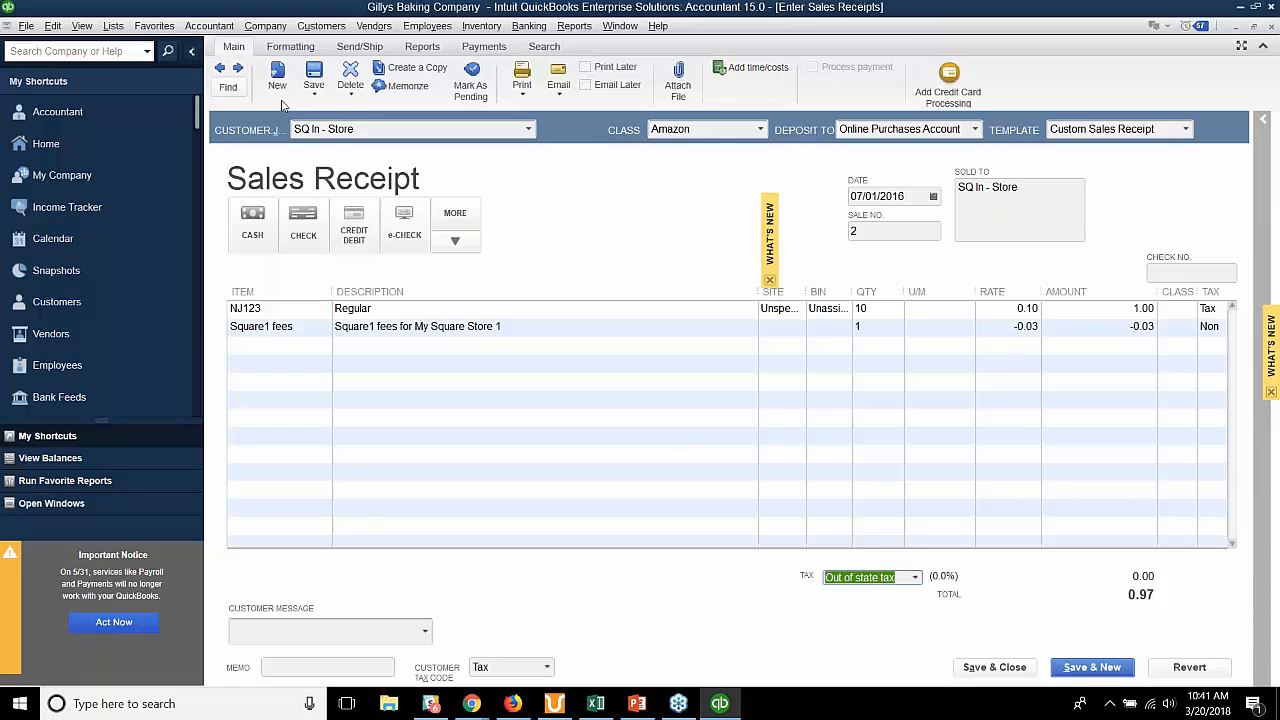
pyautogui.click(222, 70)
pyautogui.click(222, 70)
pyautogui.click(222, 70)
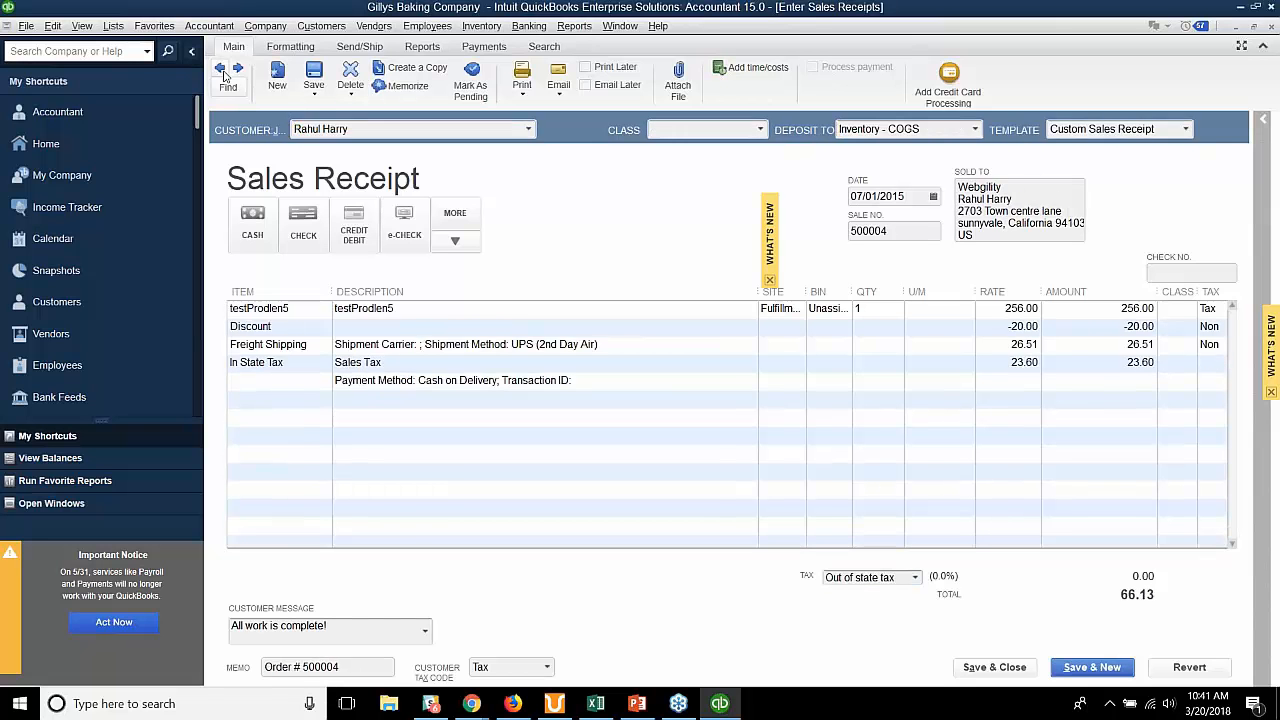
pyautogui.click(222, 70)
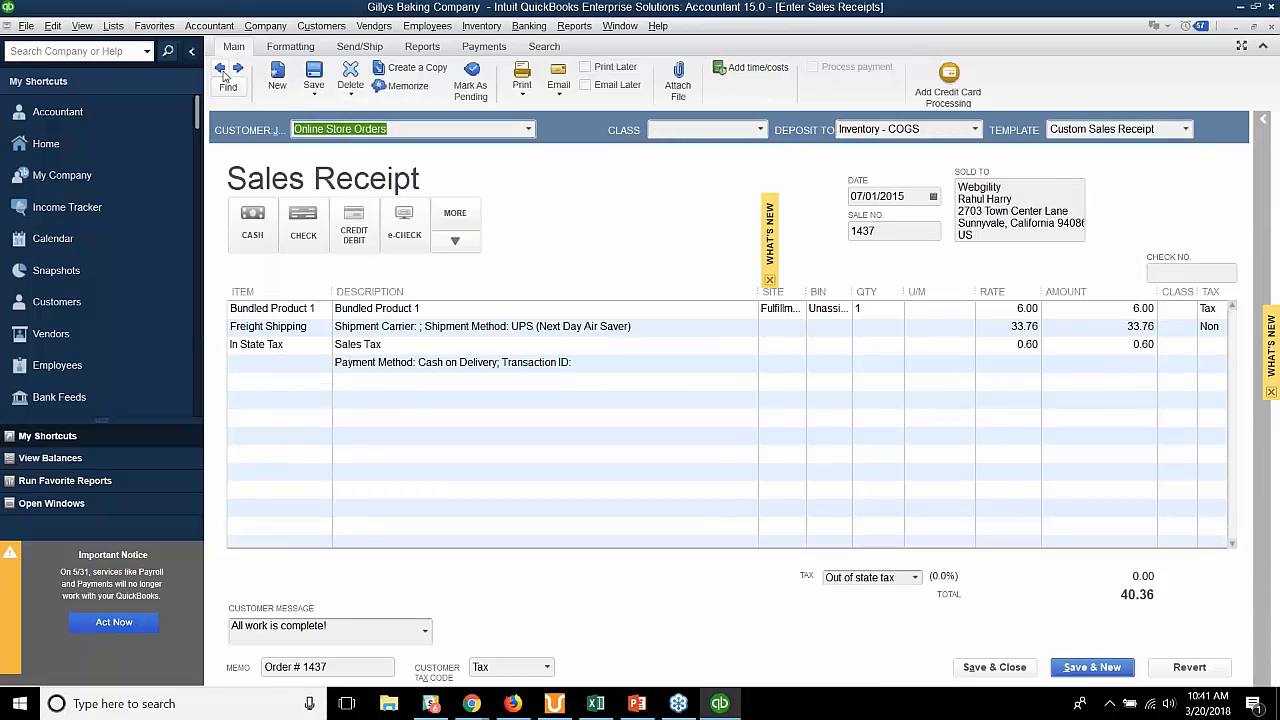
# Switch back to Unify Enterprise and open the QuickBooks sales receipt posted for the 120.00 order
pyautogui.click(551, 706)
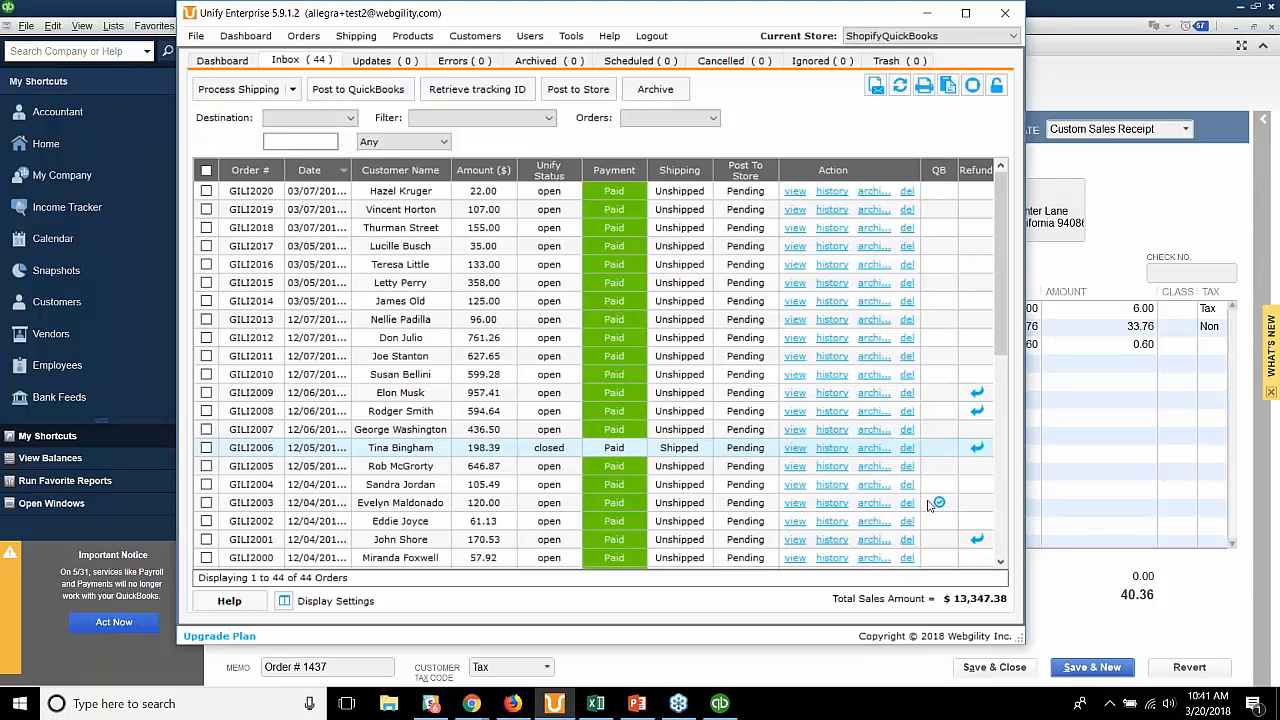
pyautogui.click(939, 505)
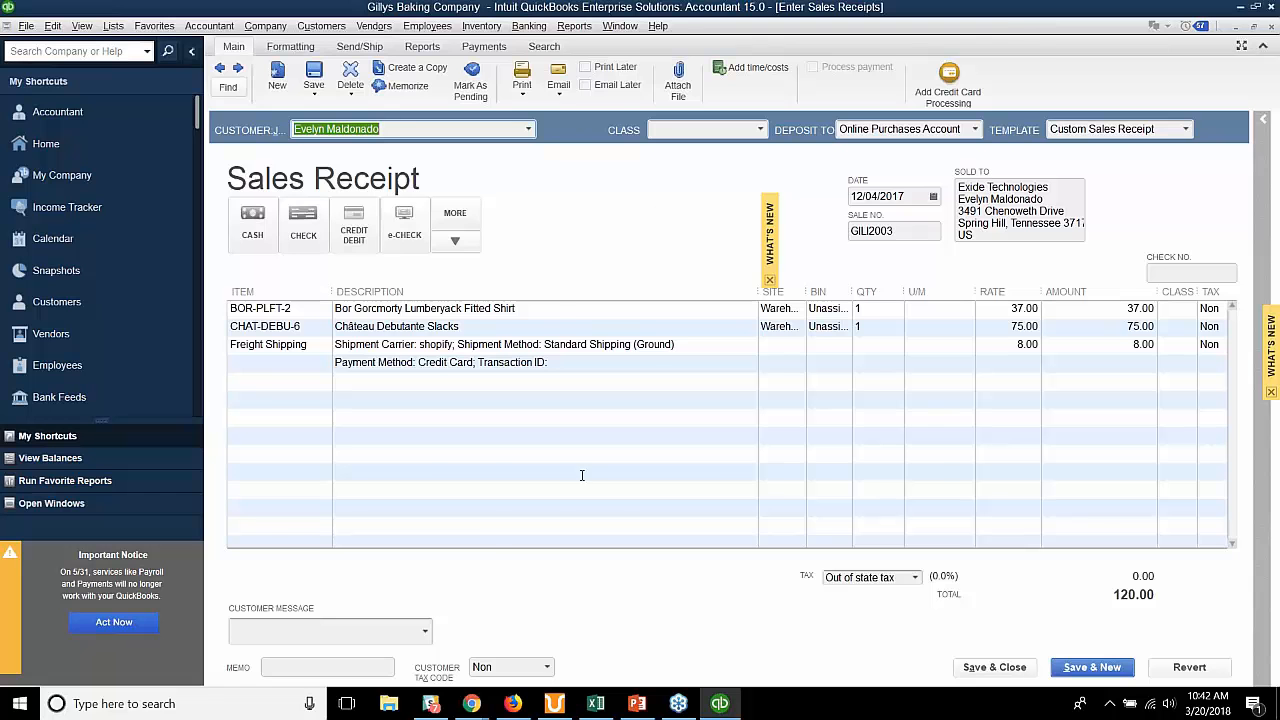
# Return to Unify Enterprise, open the details of the 120.00 order posted to QuickBooks and highlight its sales receipt number
pyautogui.click(553, 703)
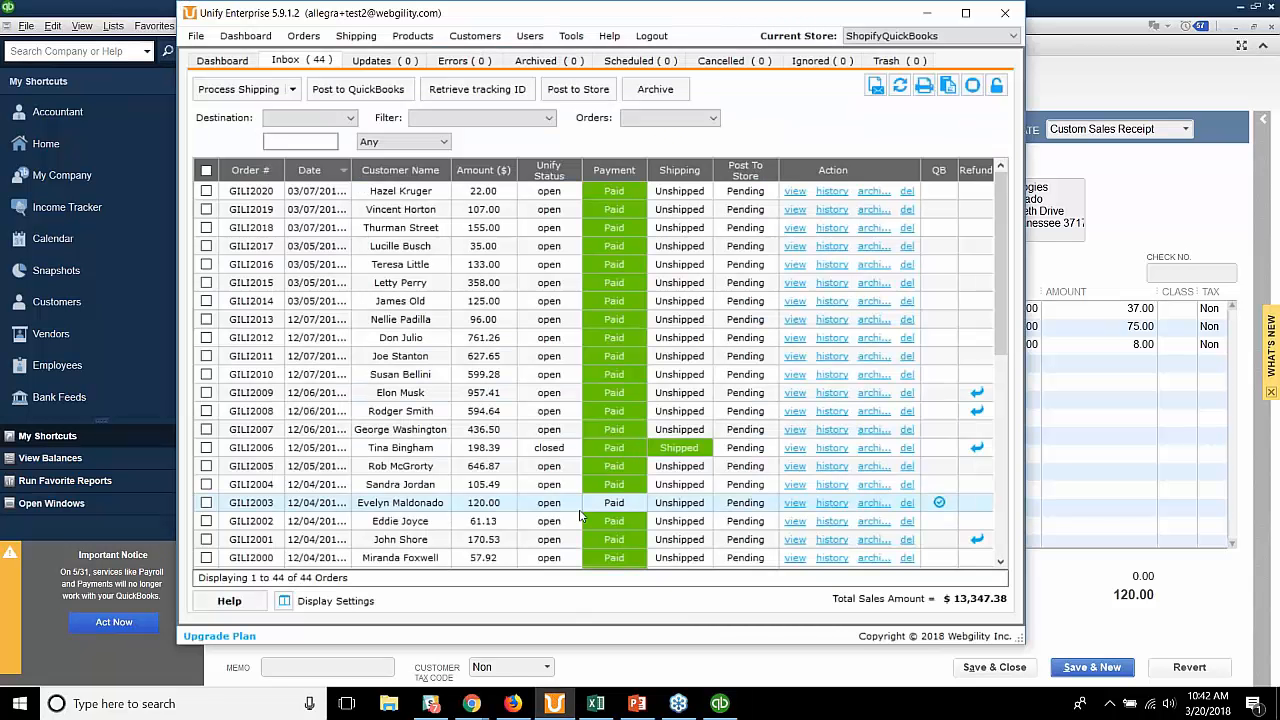
pyautogui.doubleClick(432, 508)
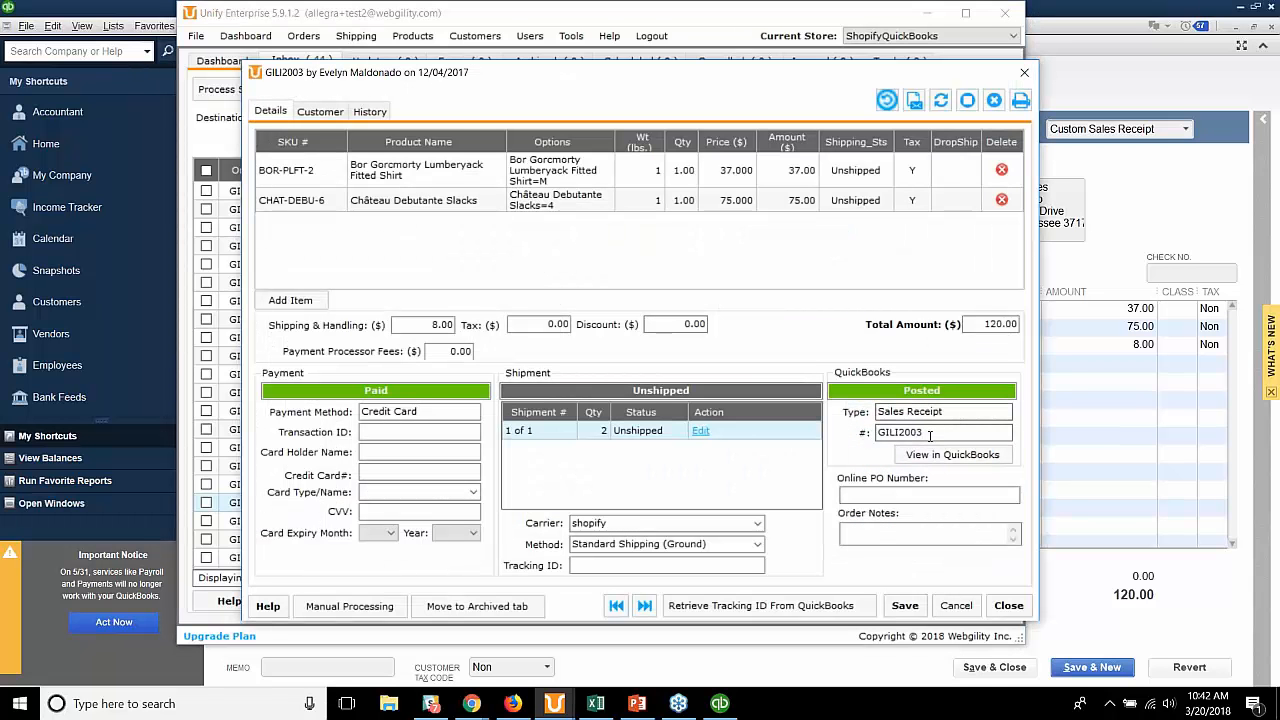
pyautogui.doubleClick(895, 432)
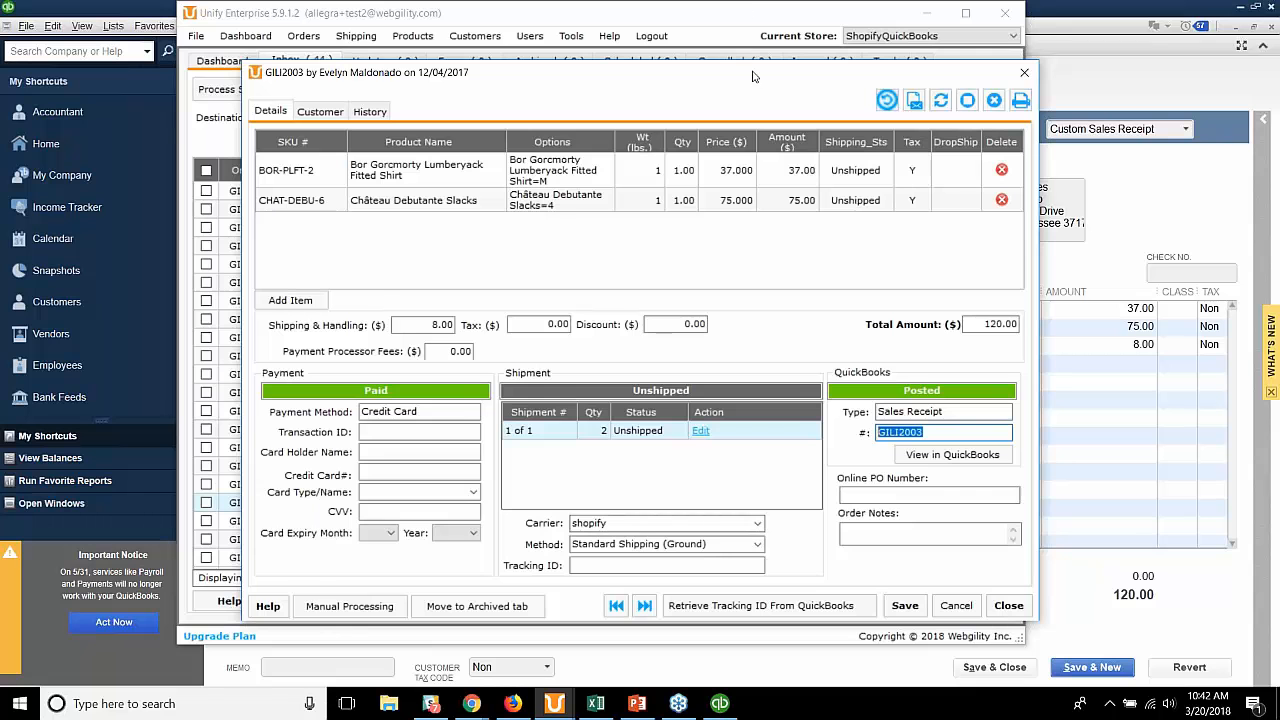
# Review the 120.00 order's payment processor fees and open its customer details
pyautogui.moveTo(754, 77); pyautogui.dragTo(712, 46)
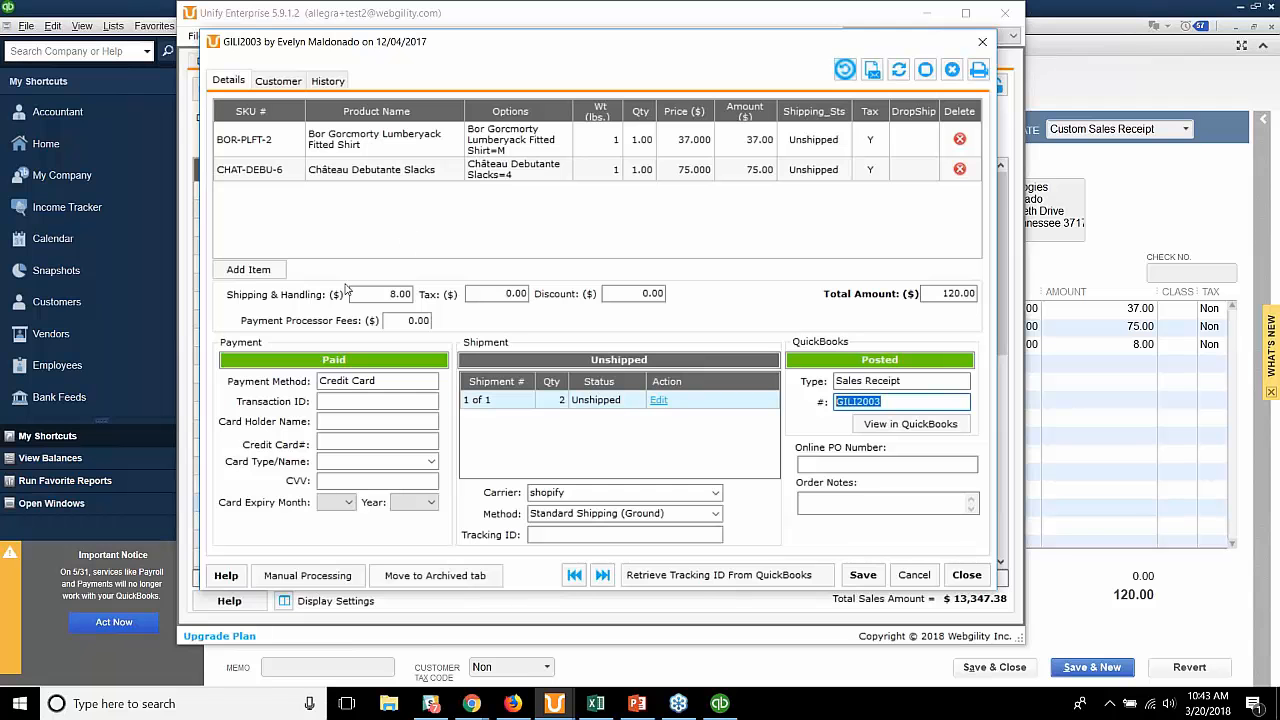
pyautogui.click(408, 321)
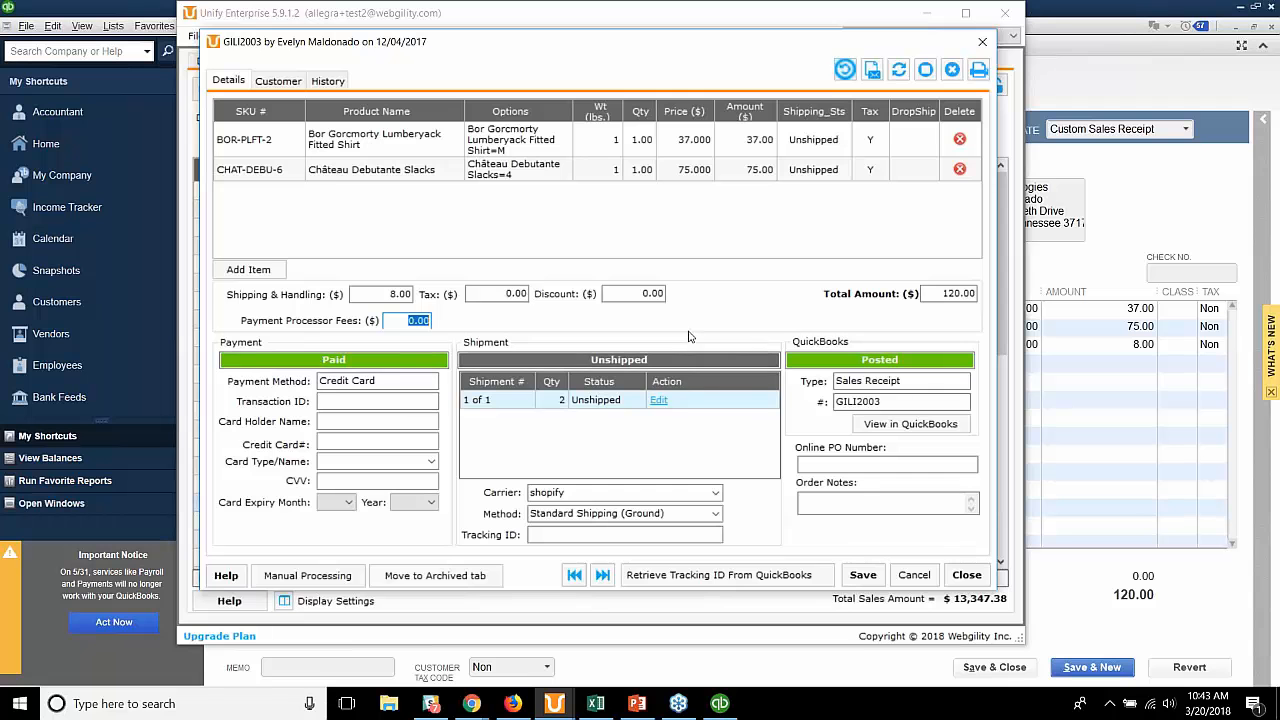
pyautogui.click(283, 84)
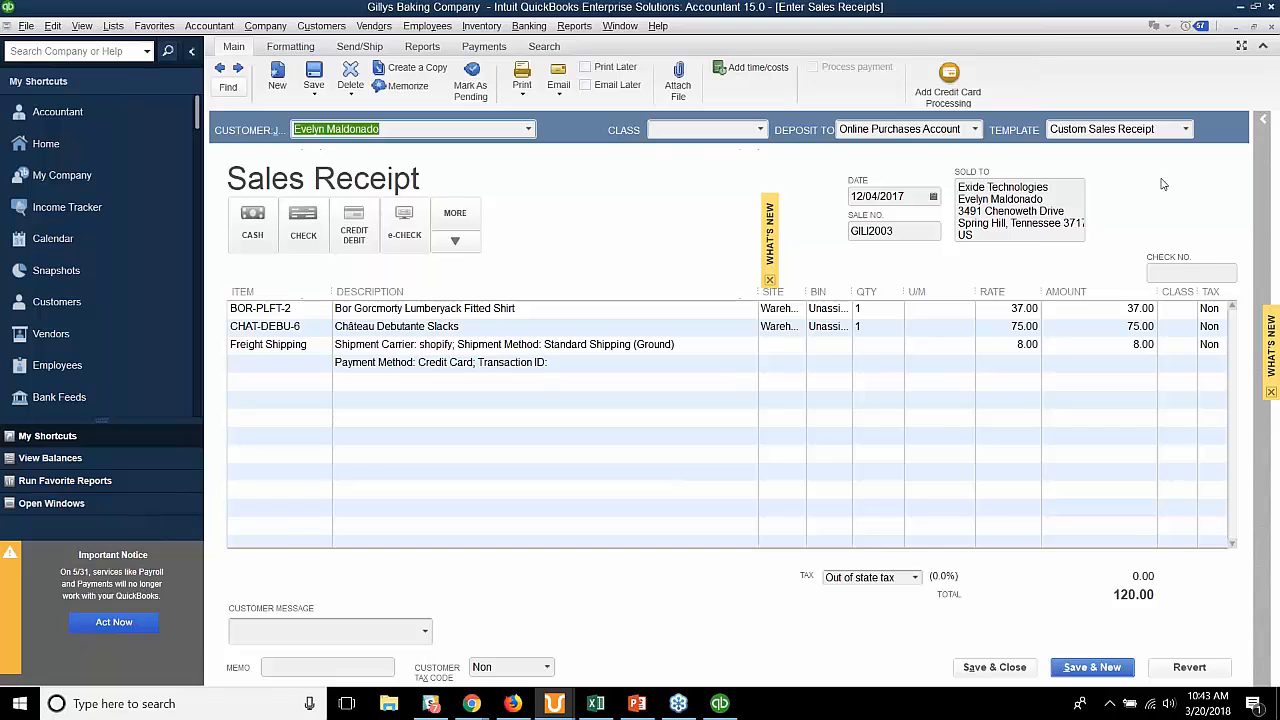
# Switch to QuickBooks, set the 120.00 sales receipt's customer to Online Store Orders and move to the previous receipt
pyautogui.click(1037, 238)
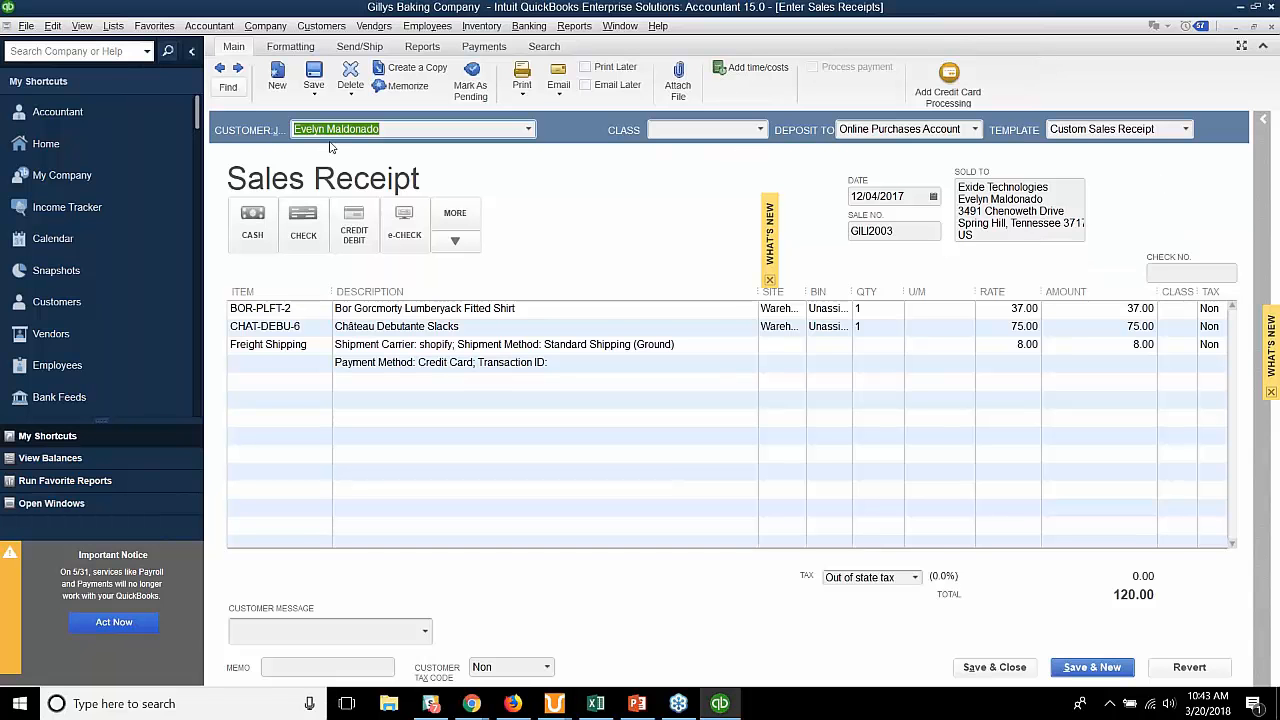
pyautogui.click(529, 129)
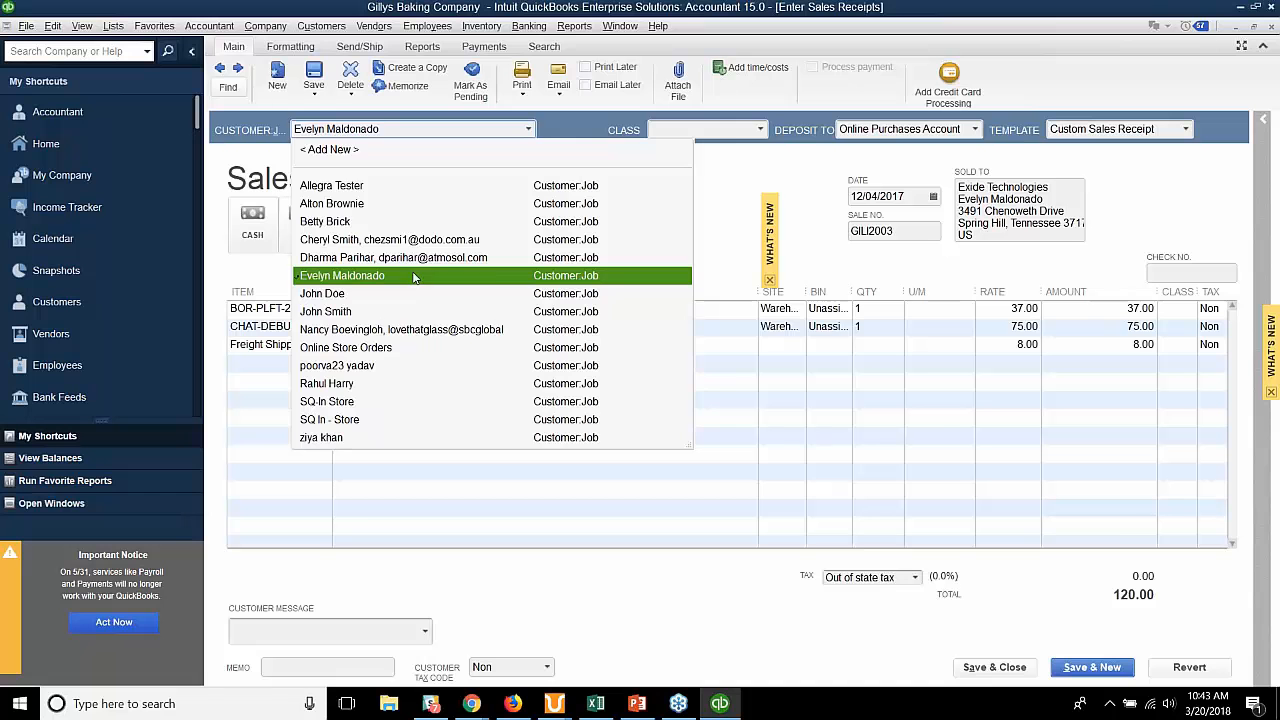
pyautogui.click(360, 350)
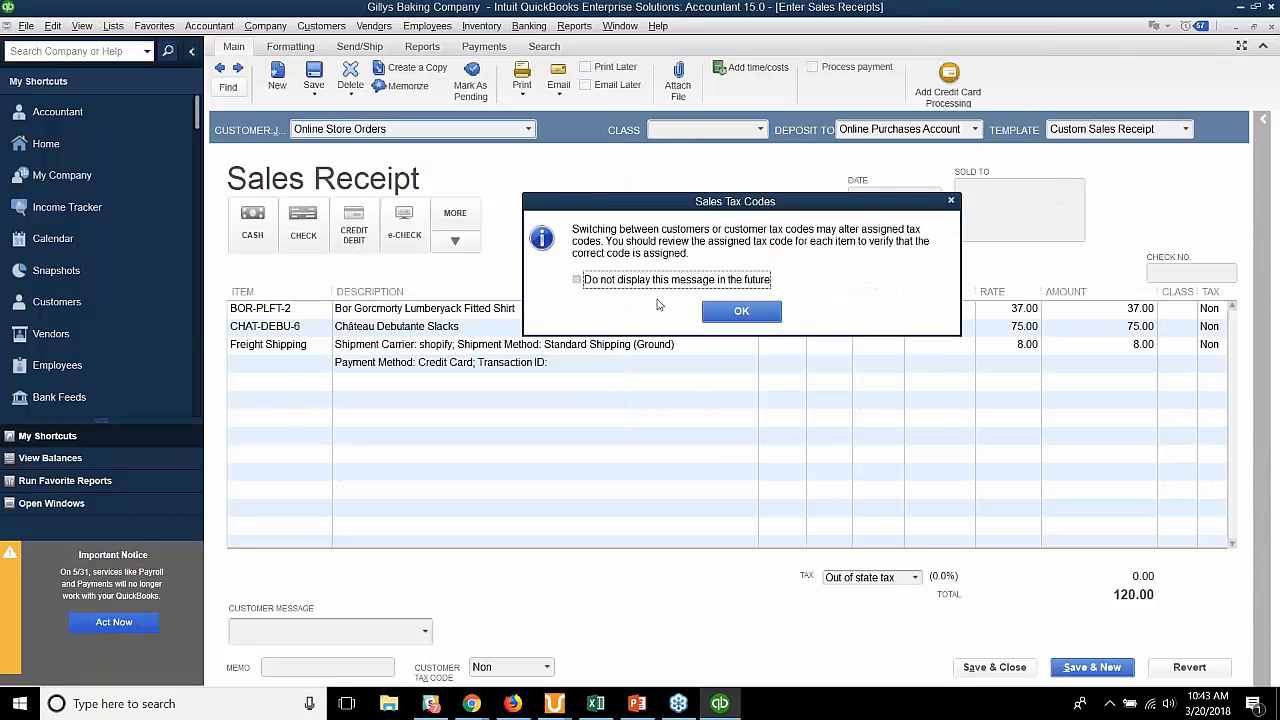
pyautogui.click(742, 313)
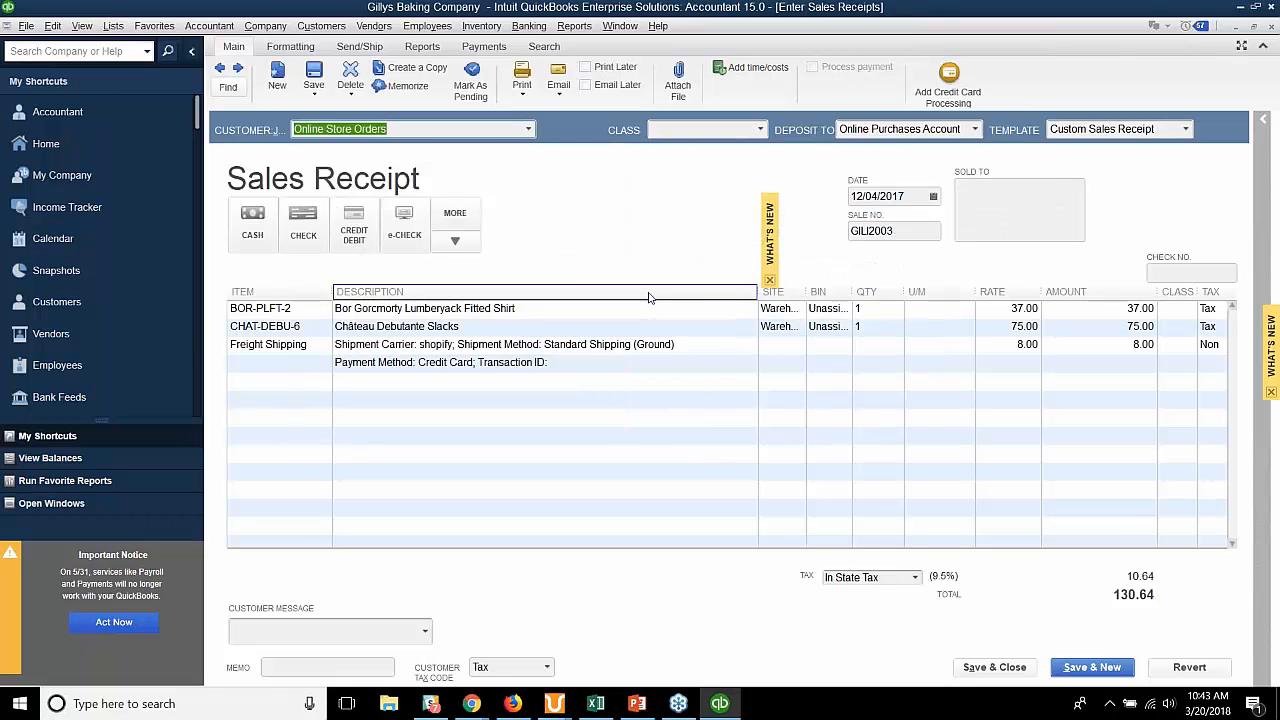
pyautogui.click(222, 70)
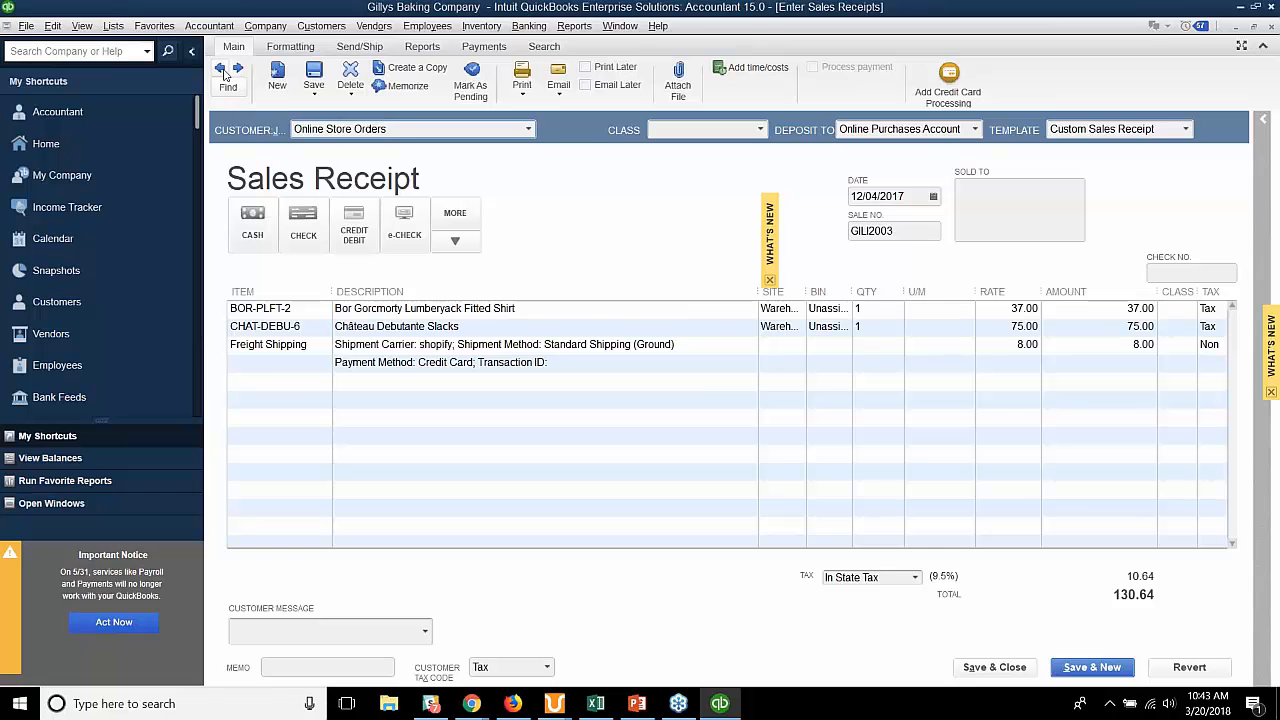
pyautogui.click(638, 232)
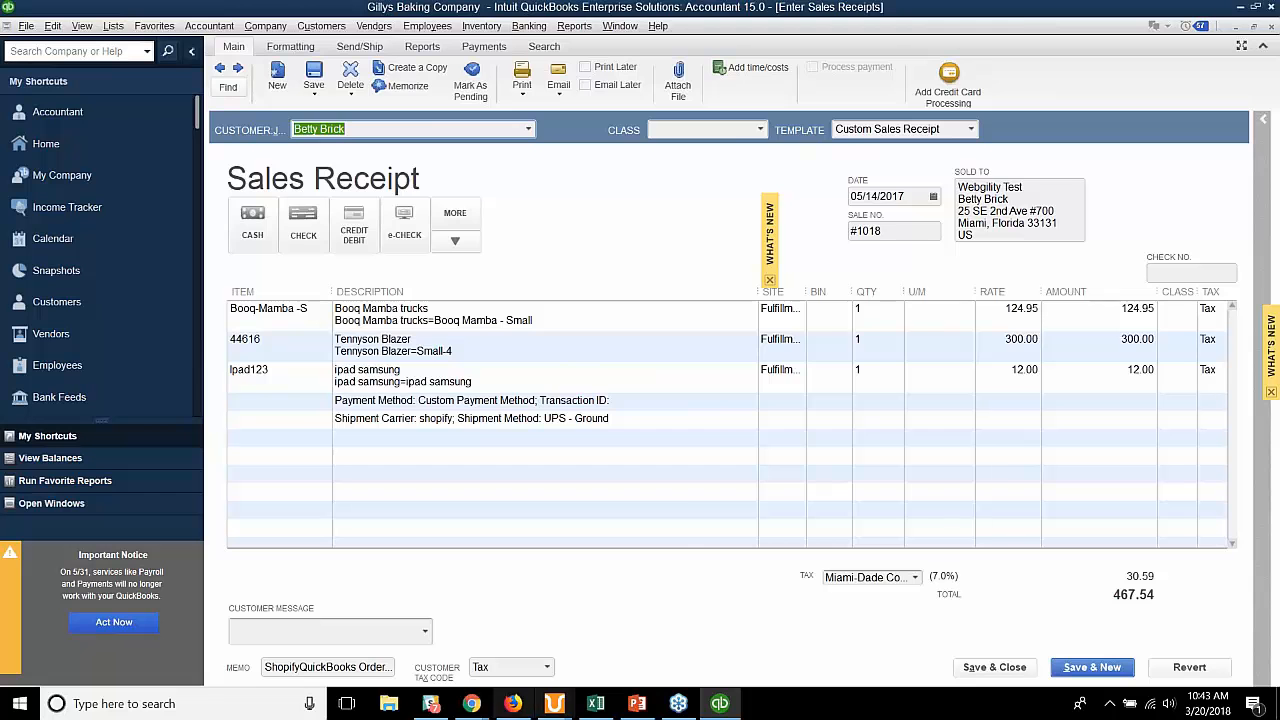
# Switch back to Unify Enterprise, examine the 120.00 order's history and order notes area, and close the order
pyautogui.click(554, 703)
pyautogui.click(600, 664)
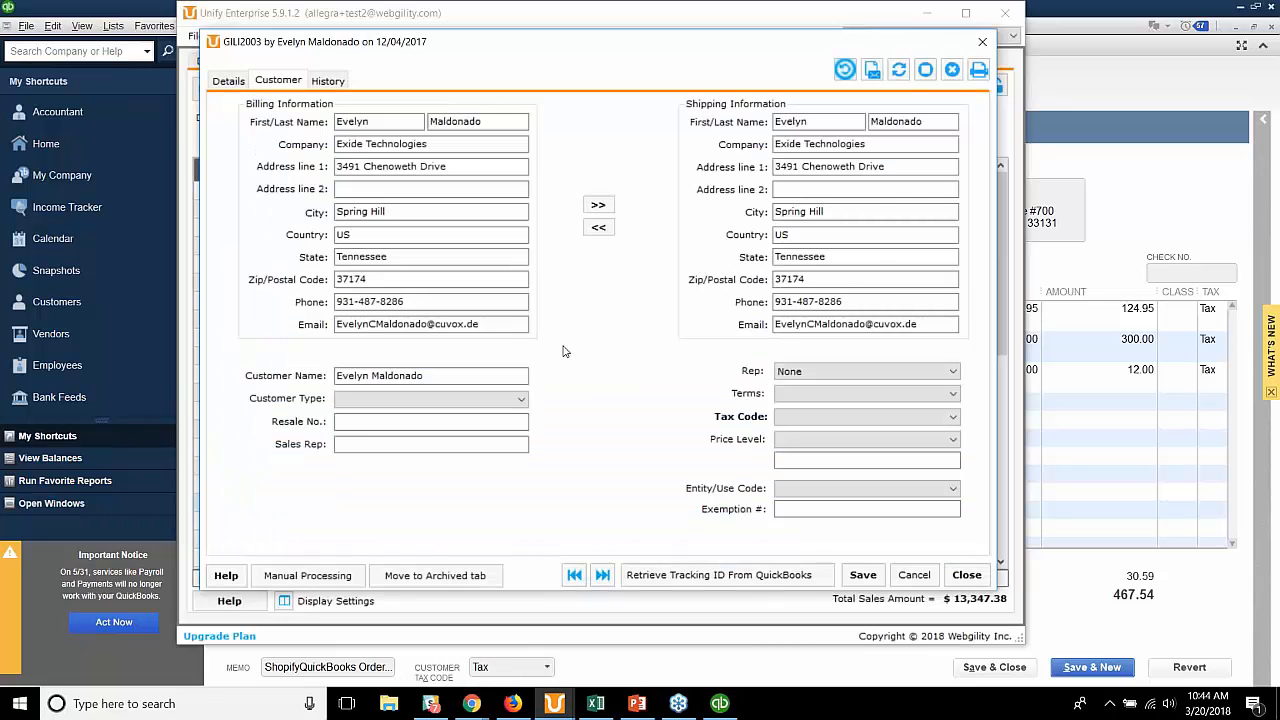
pyautogui.click(327, 80)
pyautogui.moveTo(431, 257); pyautogui.dragTo(381, 265)
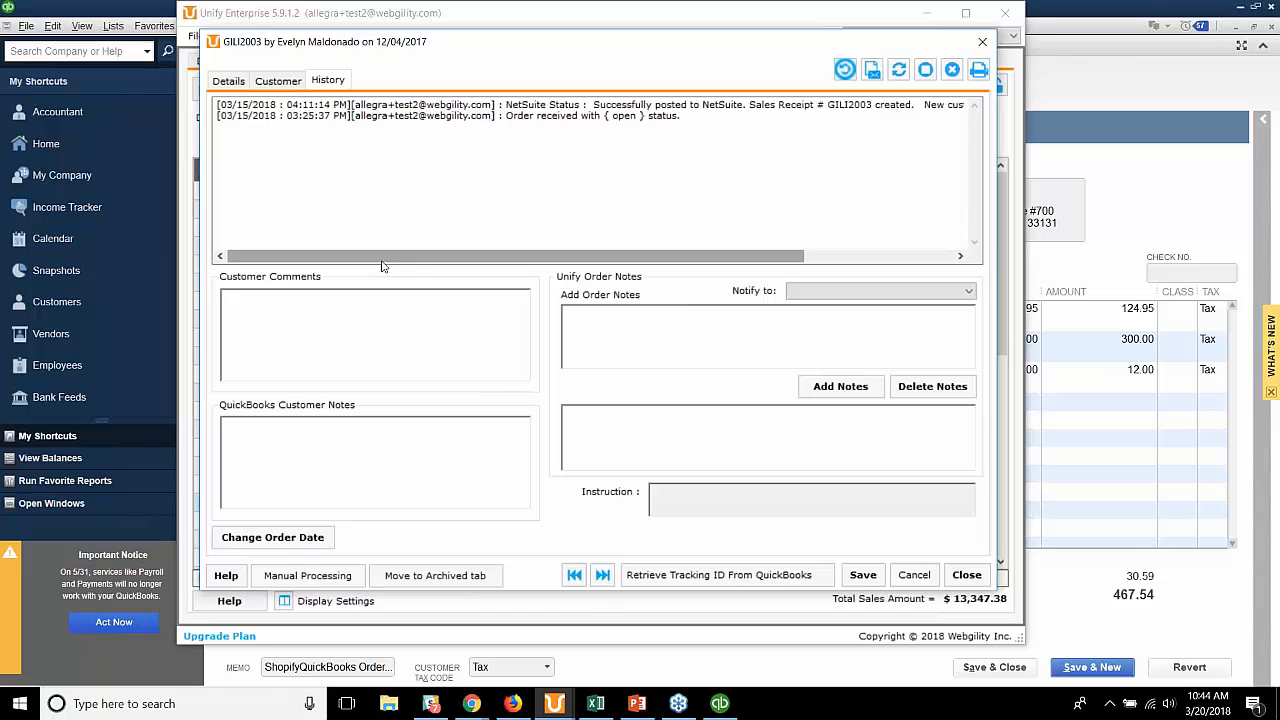
pyautogui.moveTo(382, 262); pyautogui.dragTo(398, 263)
pyautogui.click(643, 411)
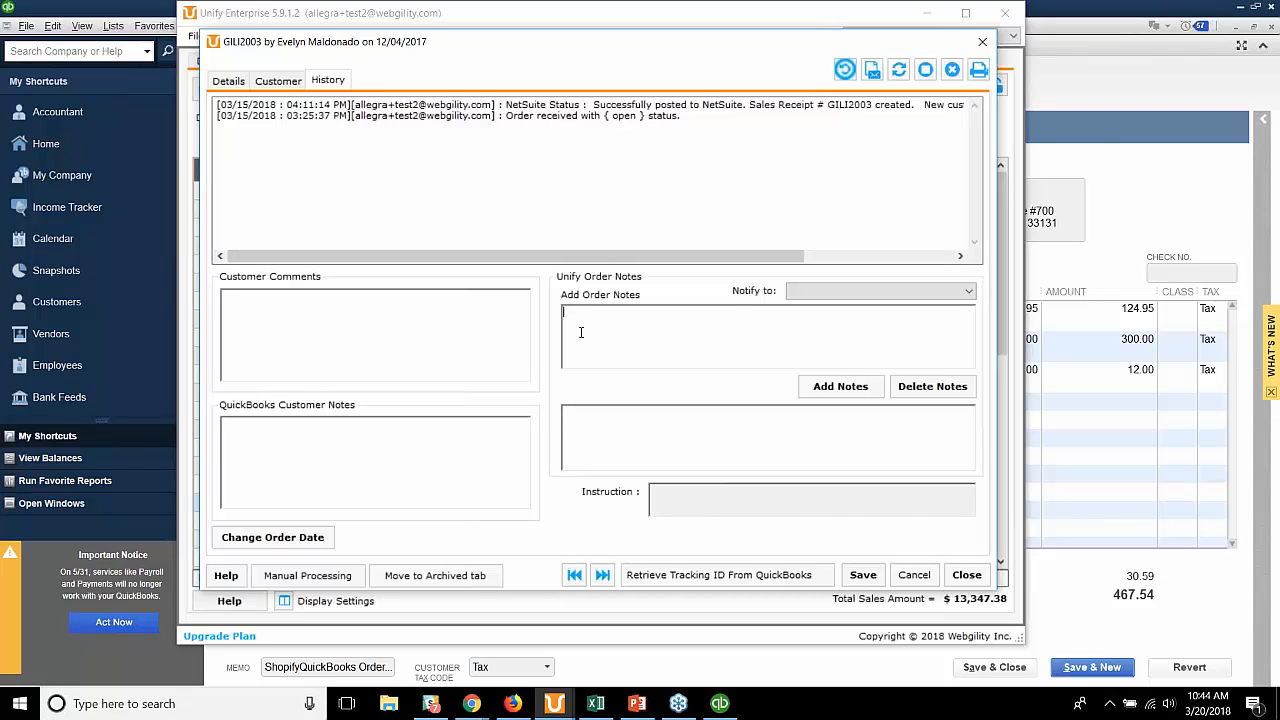
pyautogui.click(981, 45)
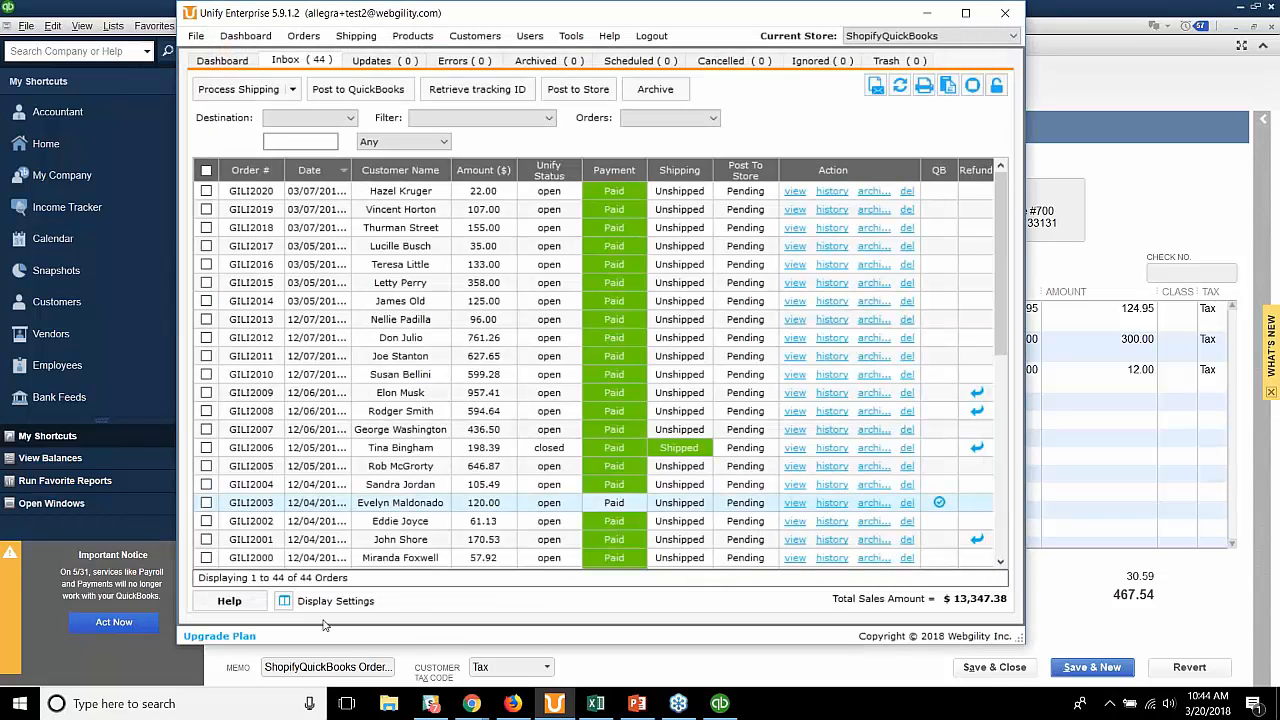
# Review which columns can be displayed in the Inbox through the display settings, and close them
pyautogui.click(288, 603)
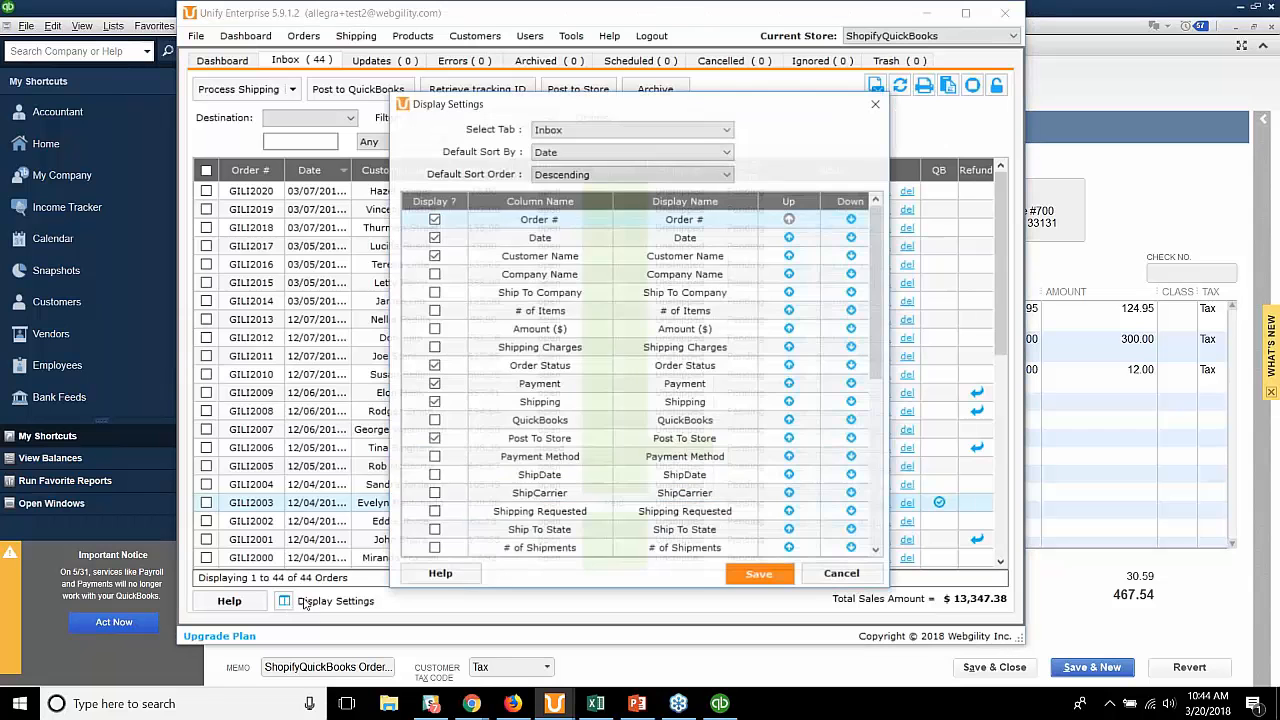
pyautogui.moveTo(880, 240); pyautogui.dragTo(870, 413)
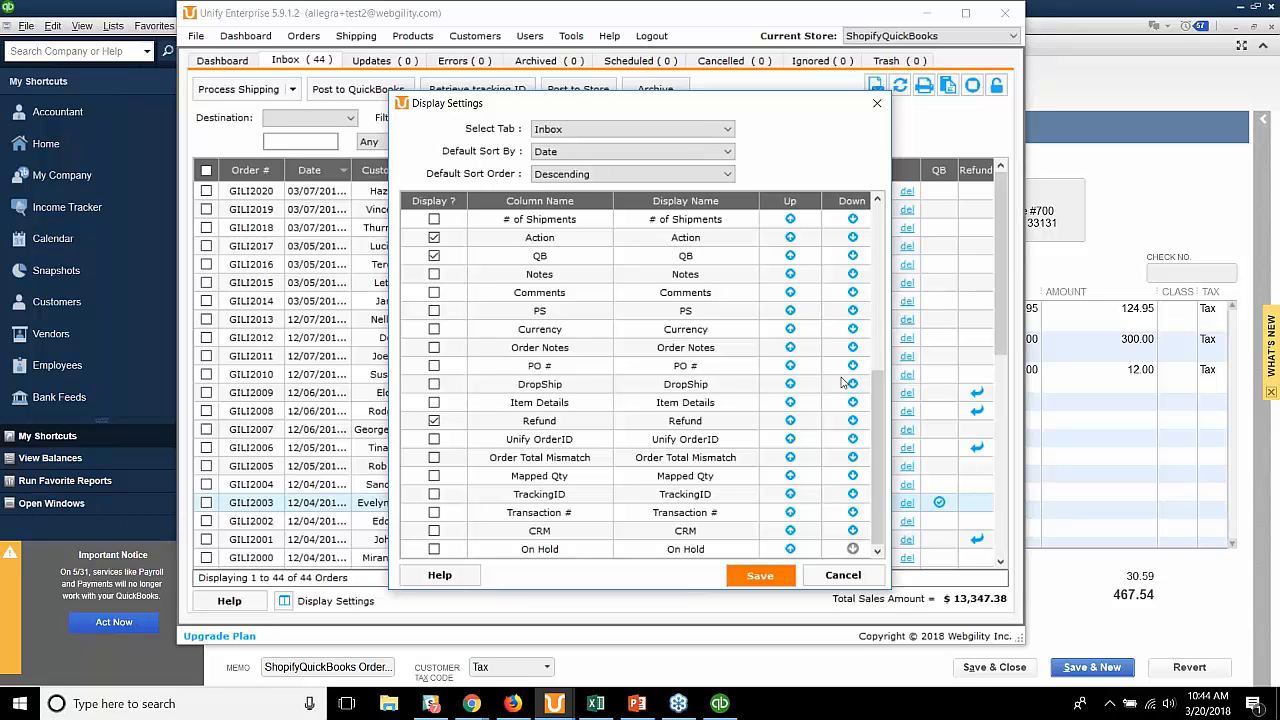
pyautogui.moveTo(882, 378); pyautogui.dragTo(877, 301)
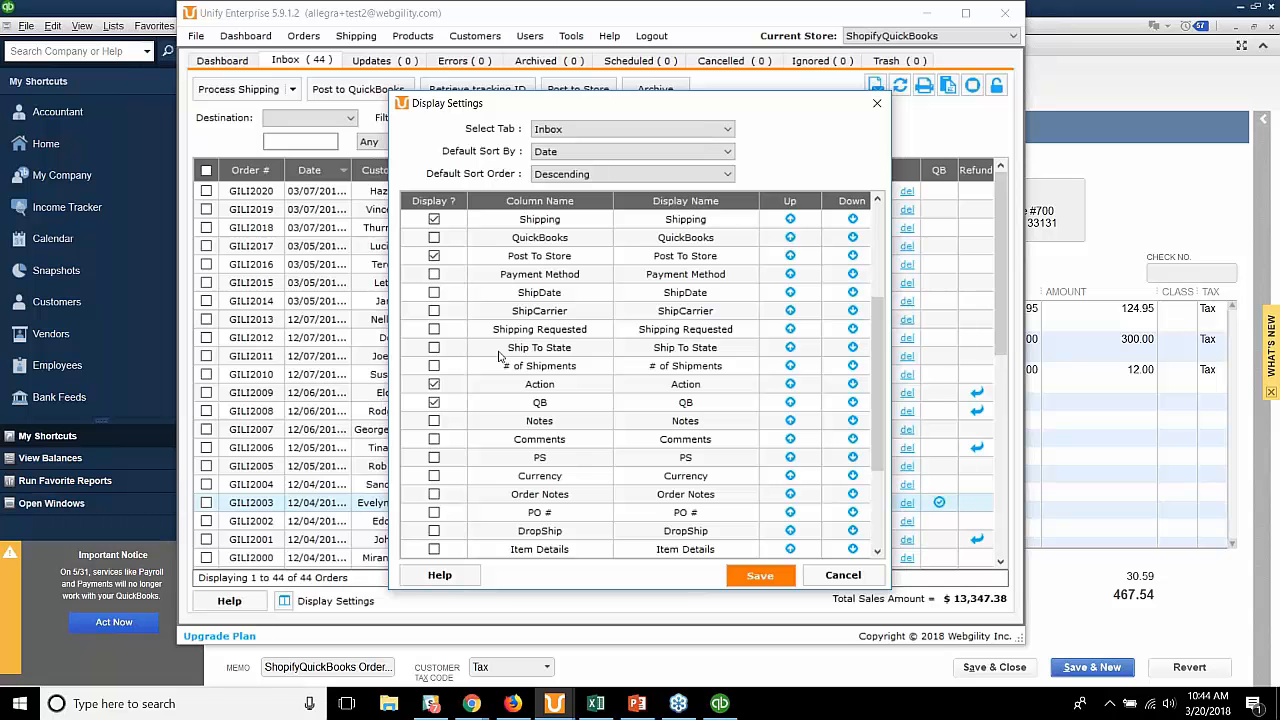
pyautogui.click(855, 576)
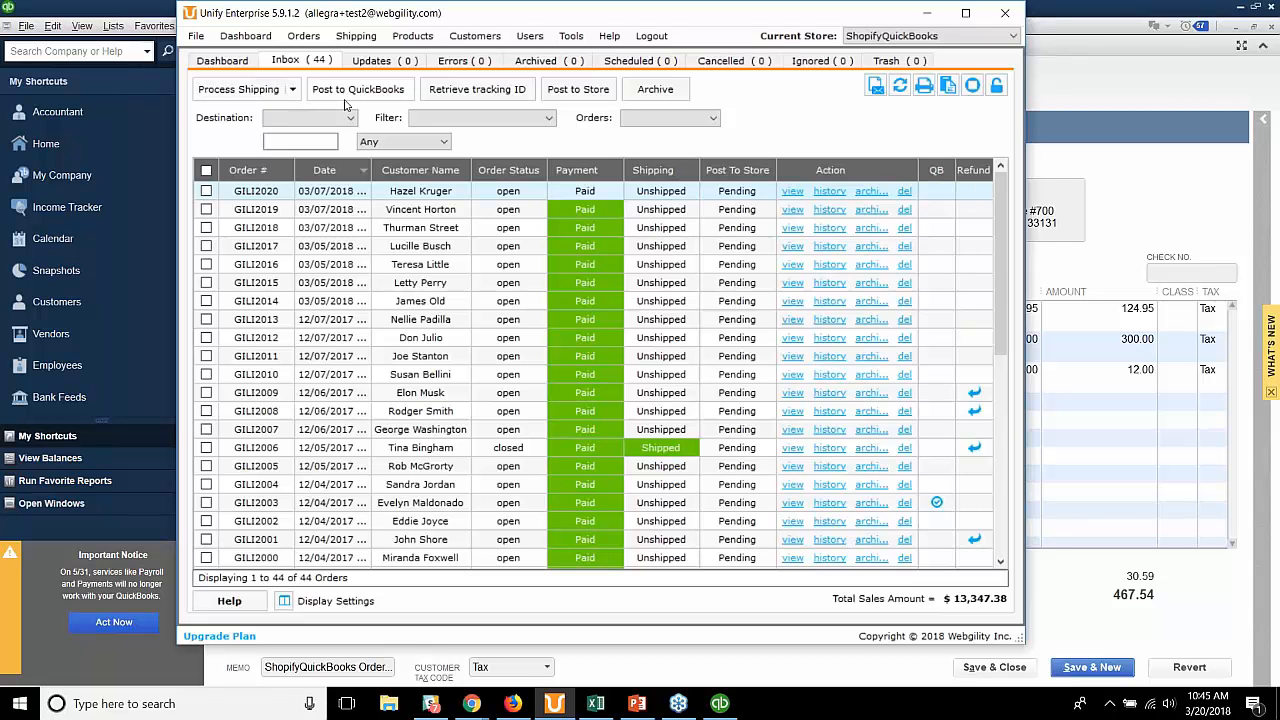
# Tick the third order in the Inbox and open the order processing settings in the store configuration
pyautogui.click(416, 229)
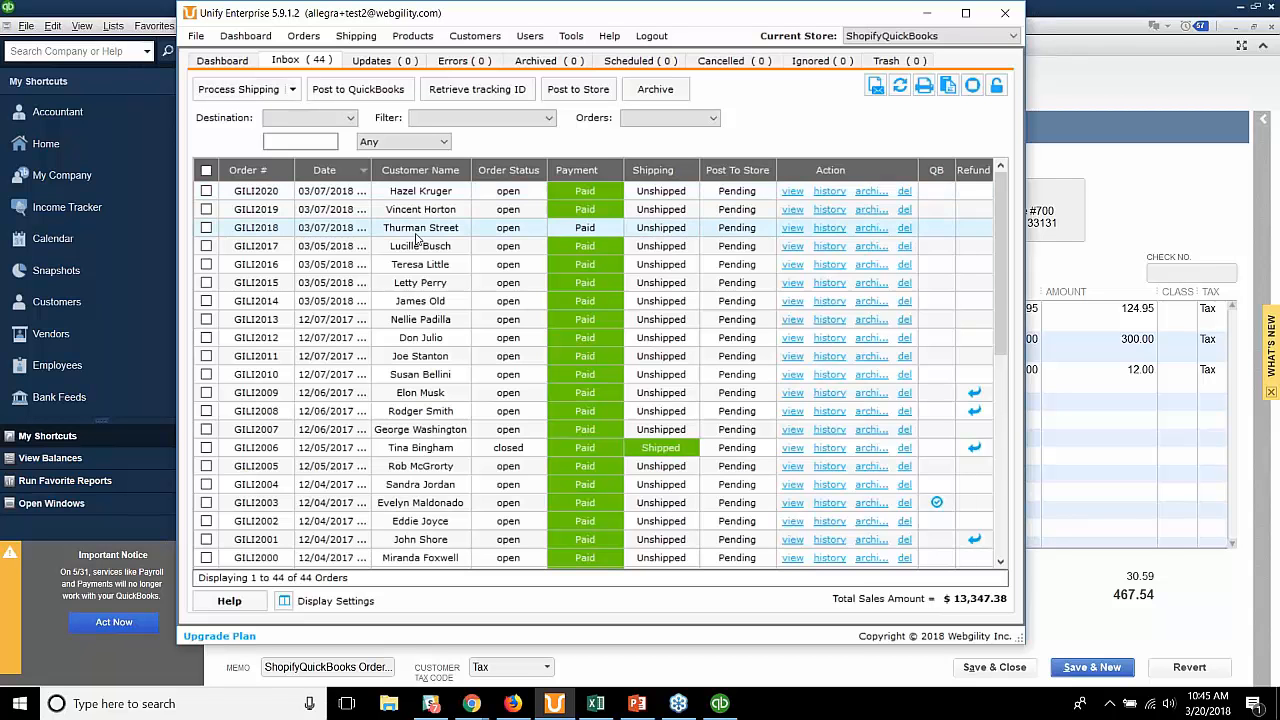
pyautogui.click(206, 228)
pyautogui.click(200, 38)
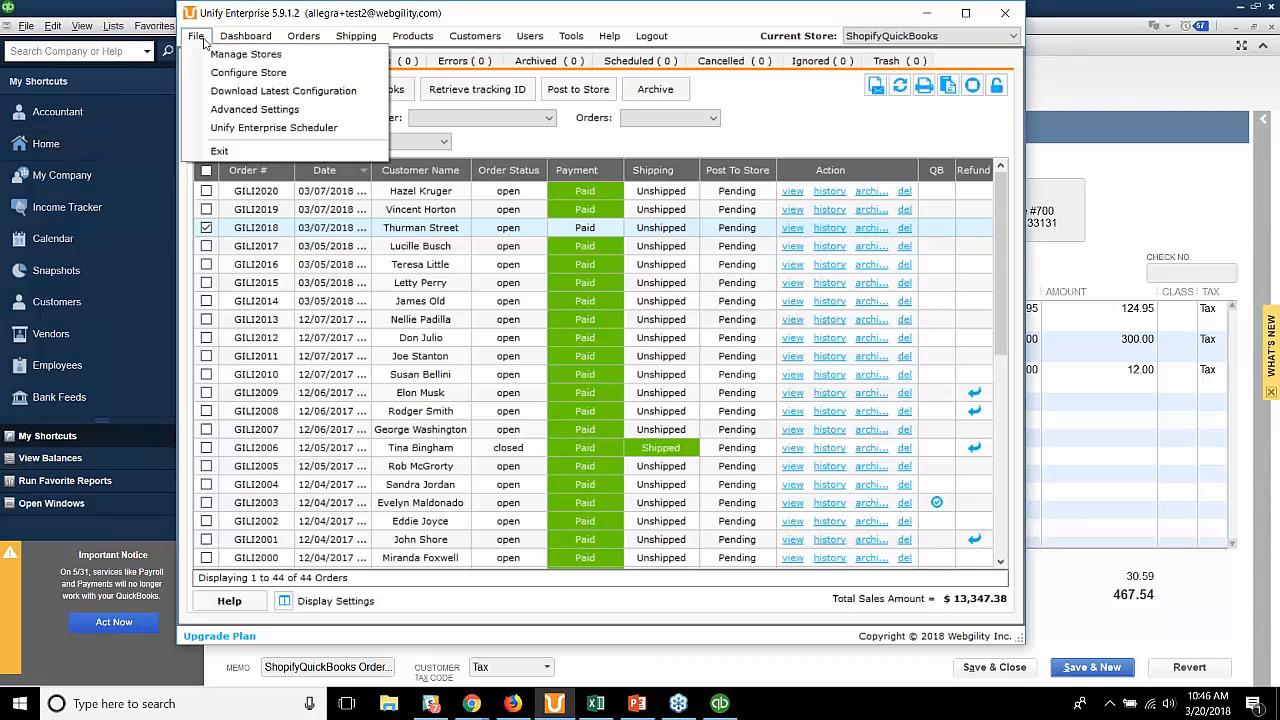
pyautogui.click(222, 75)
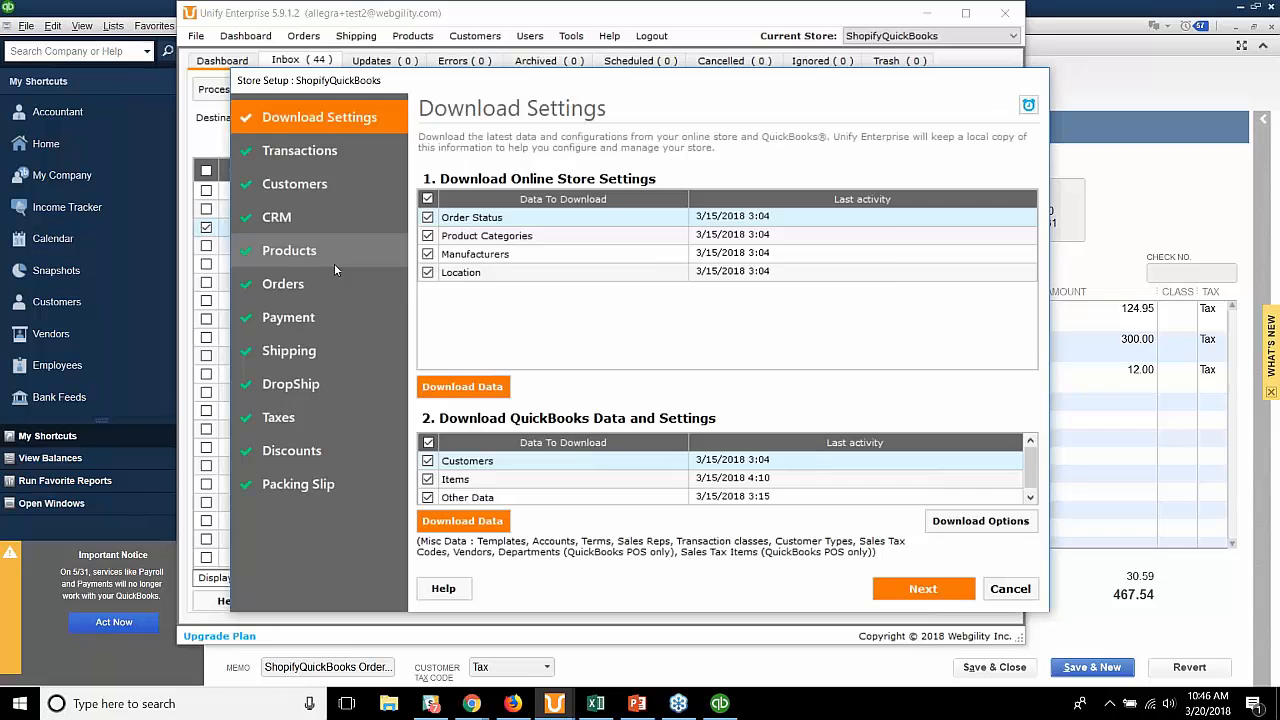
pyautogui.click(336, 284)
pyautogui.click(606, 182)
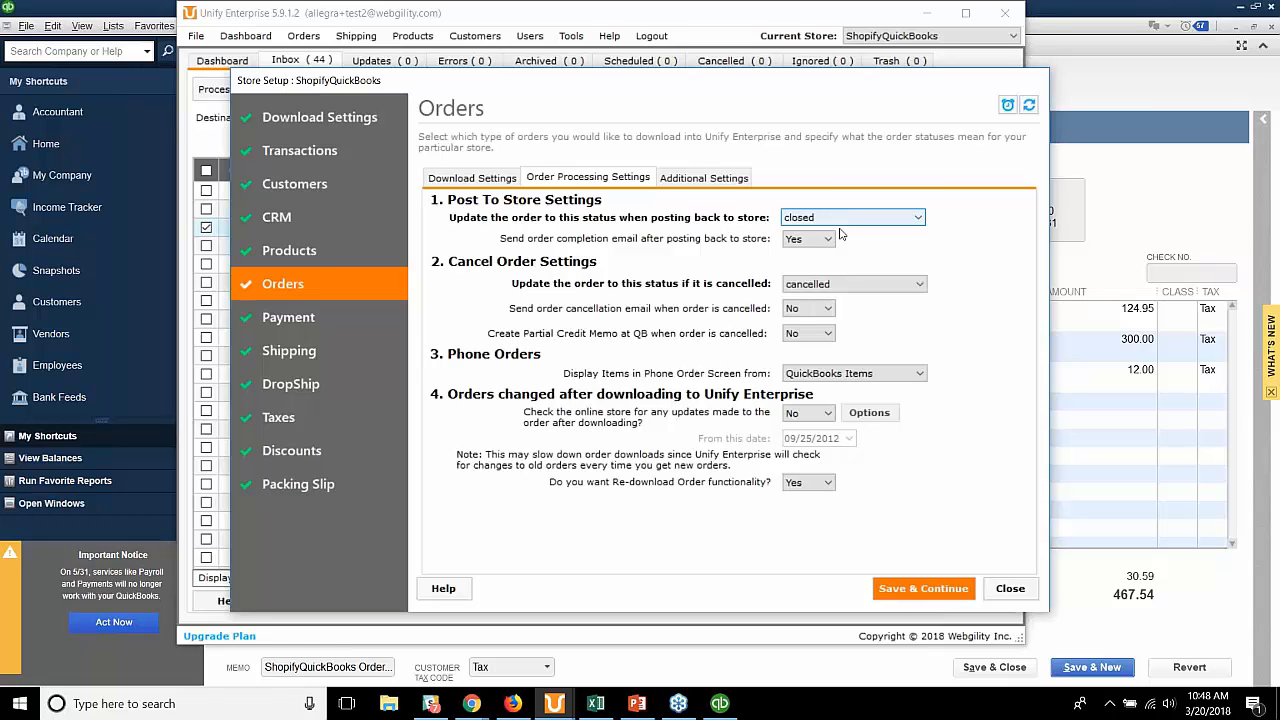
# Leave the store configuration, return to the Inbox by way of the Dashboard and open the archived orders
pyautogui.click(222, 60)
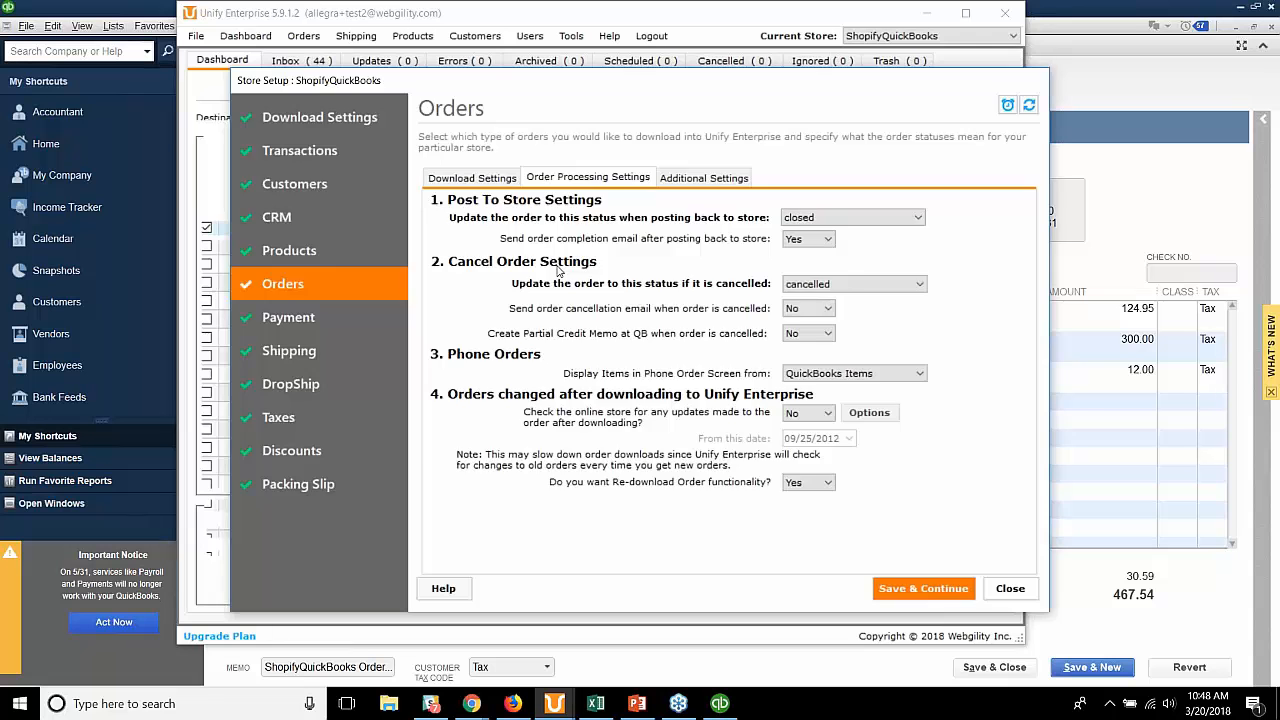
pyautogui.click(302, 61)
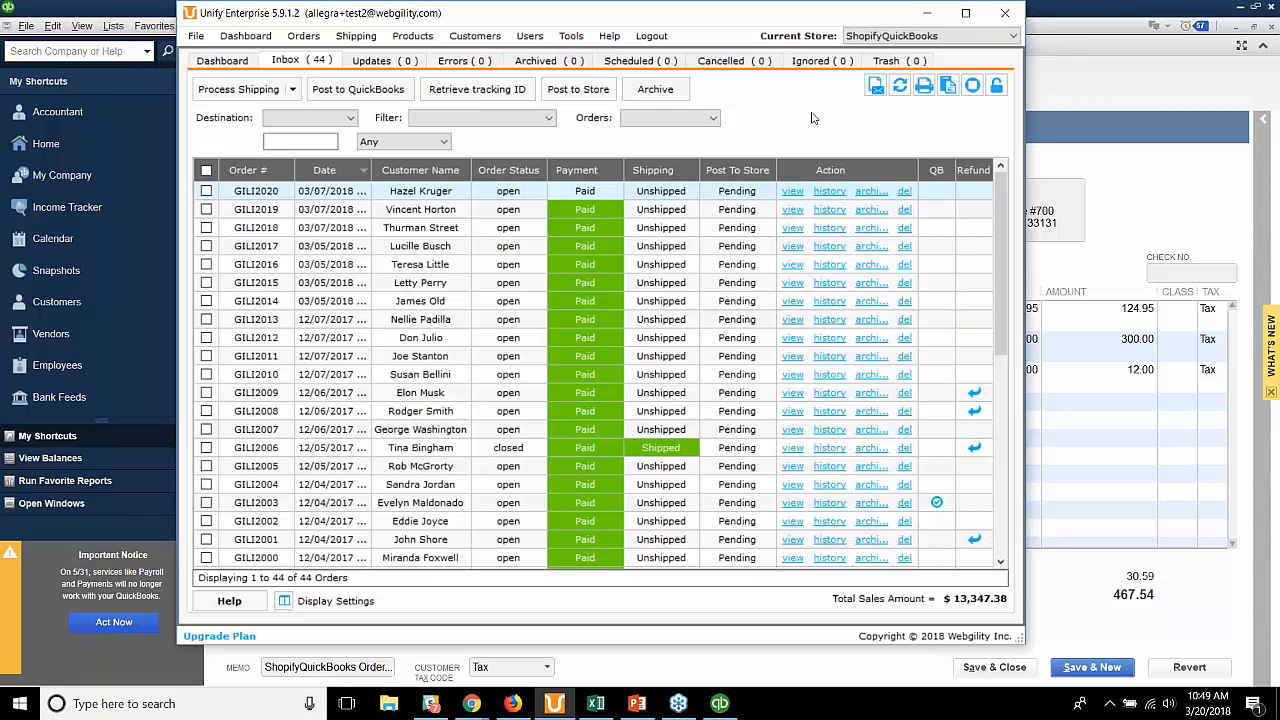
pyautogui.click(561, 62)
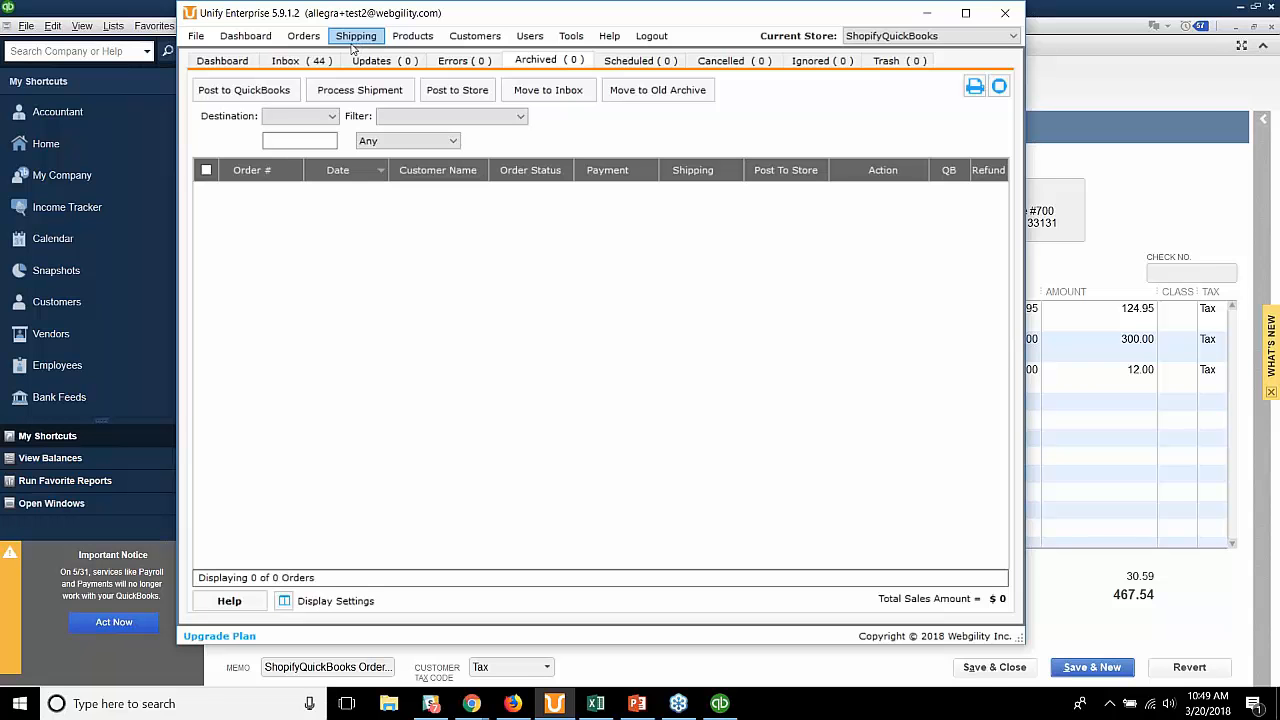
# Try automatic archiving in the archive rules after Post To QuickBooks and after Process Shipment, and close the rules without saving
pyautogui.click(316, 39)
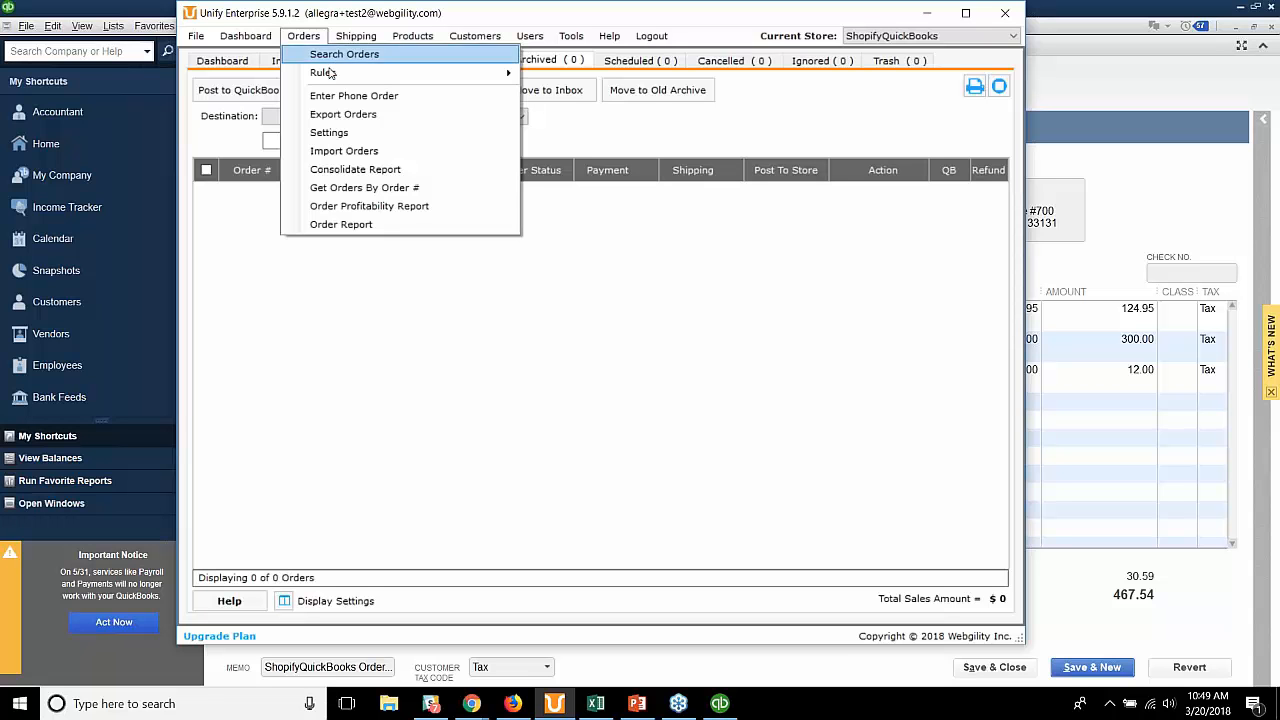
pyautogui.moveTo(348, 76)
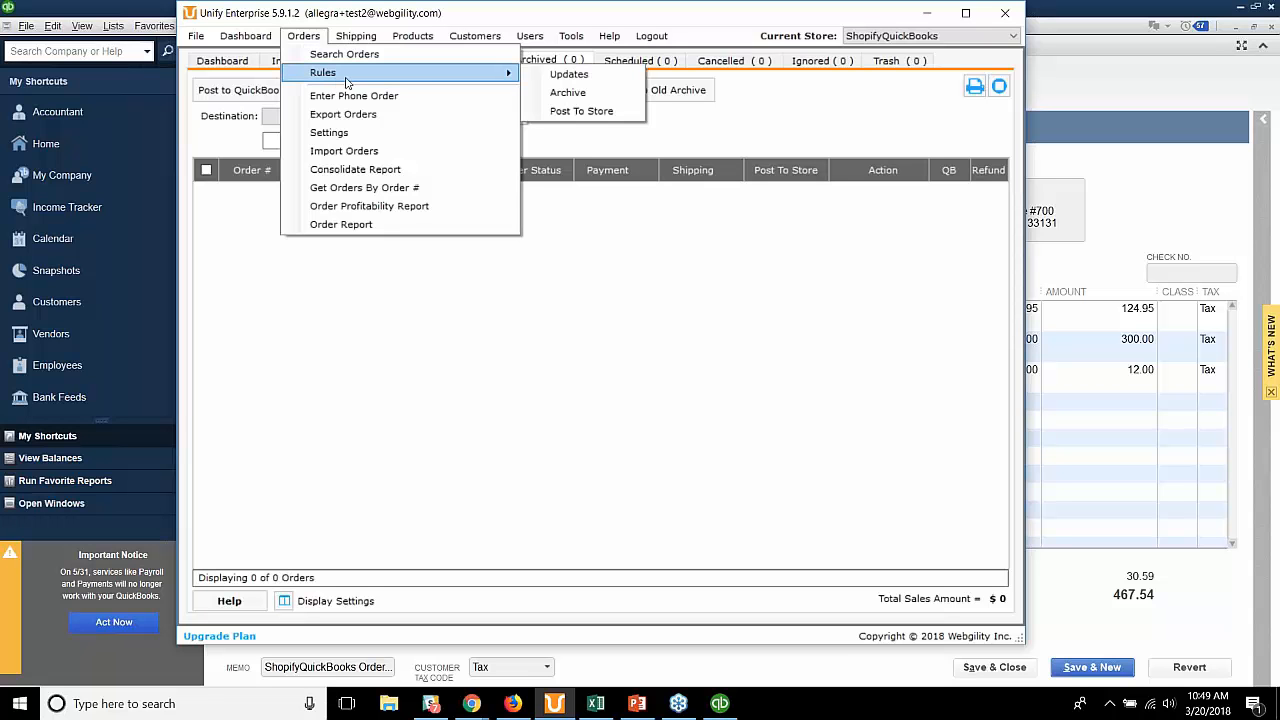
pyautogui.click(567, 92)
pyautogui.click(462, 280)
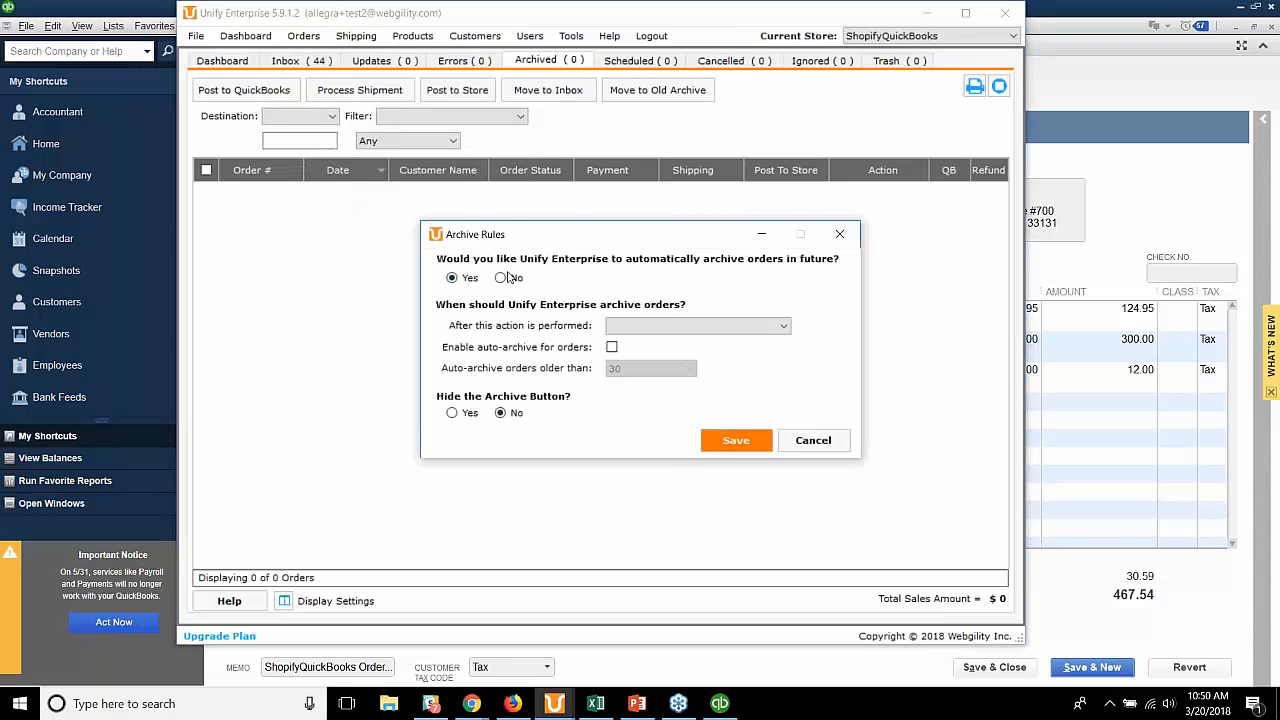
pyautogui.click(643, 328)
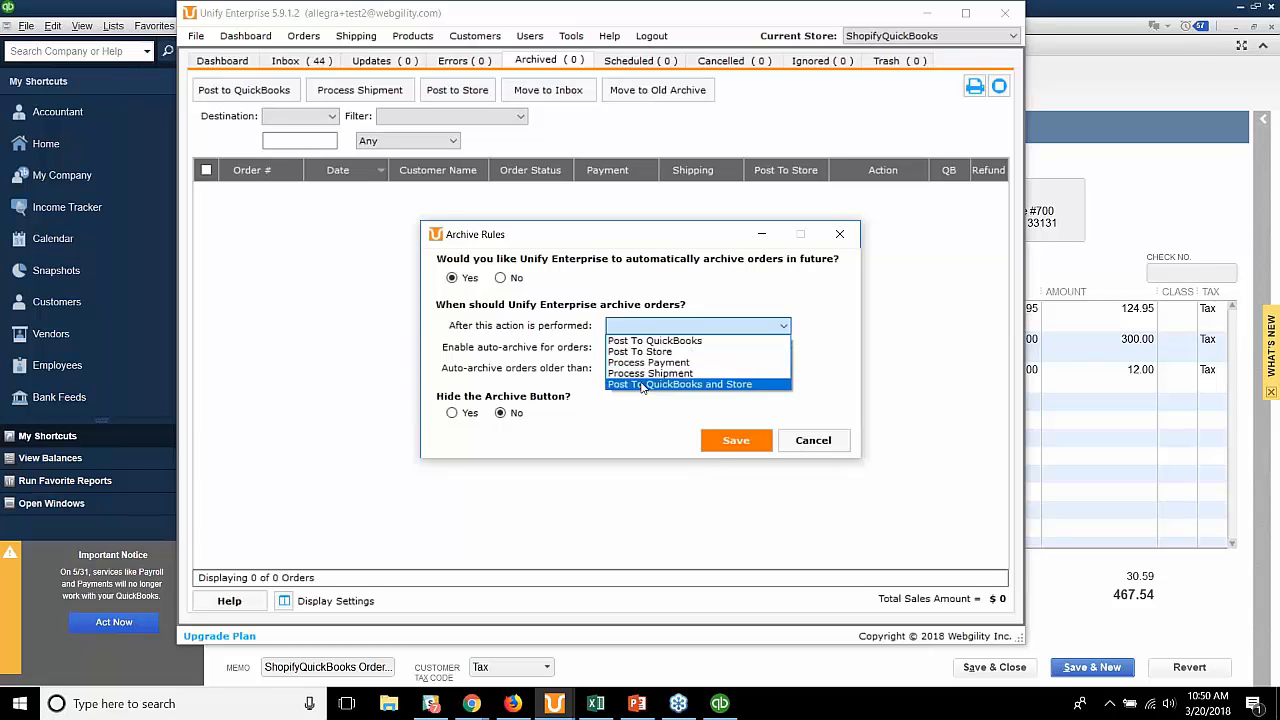
pyautogui.click(684, 341)
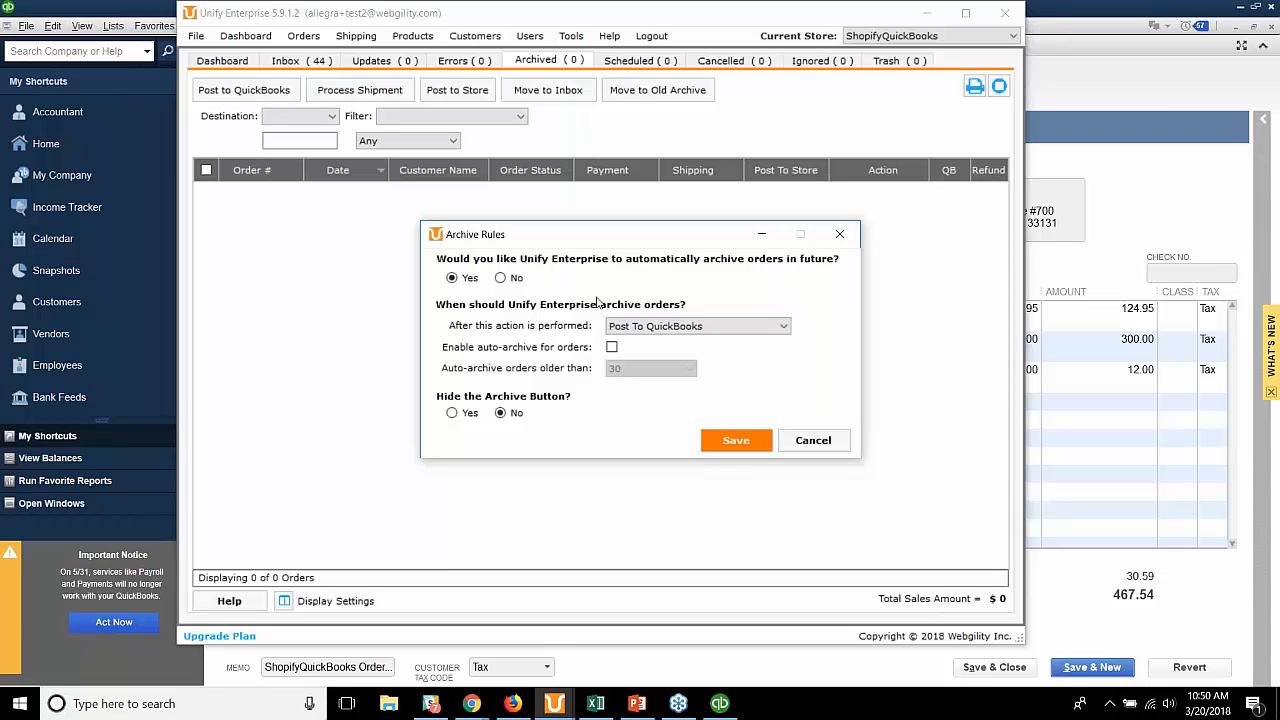
pyautogui.click(718, 327)
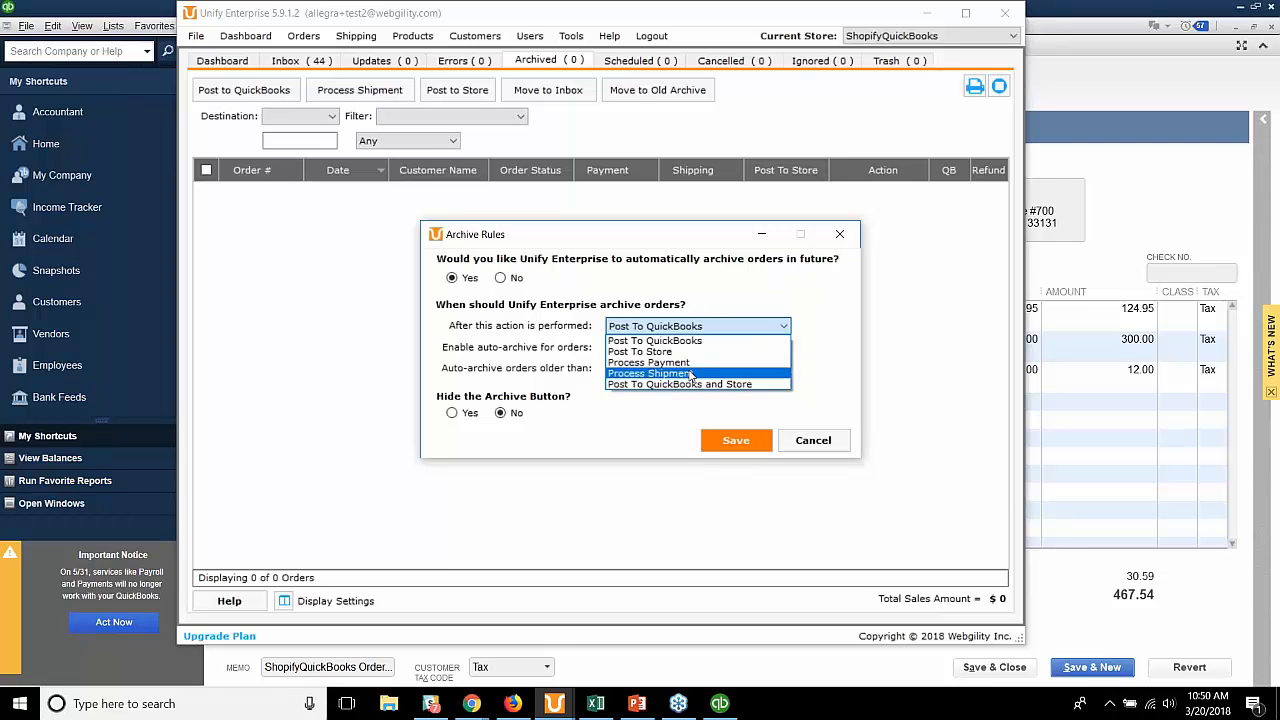
pyautogui.click(692, 374)
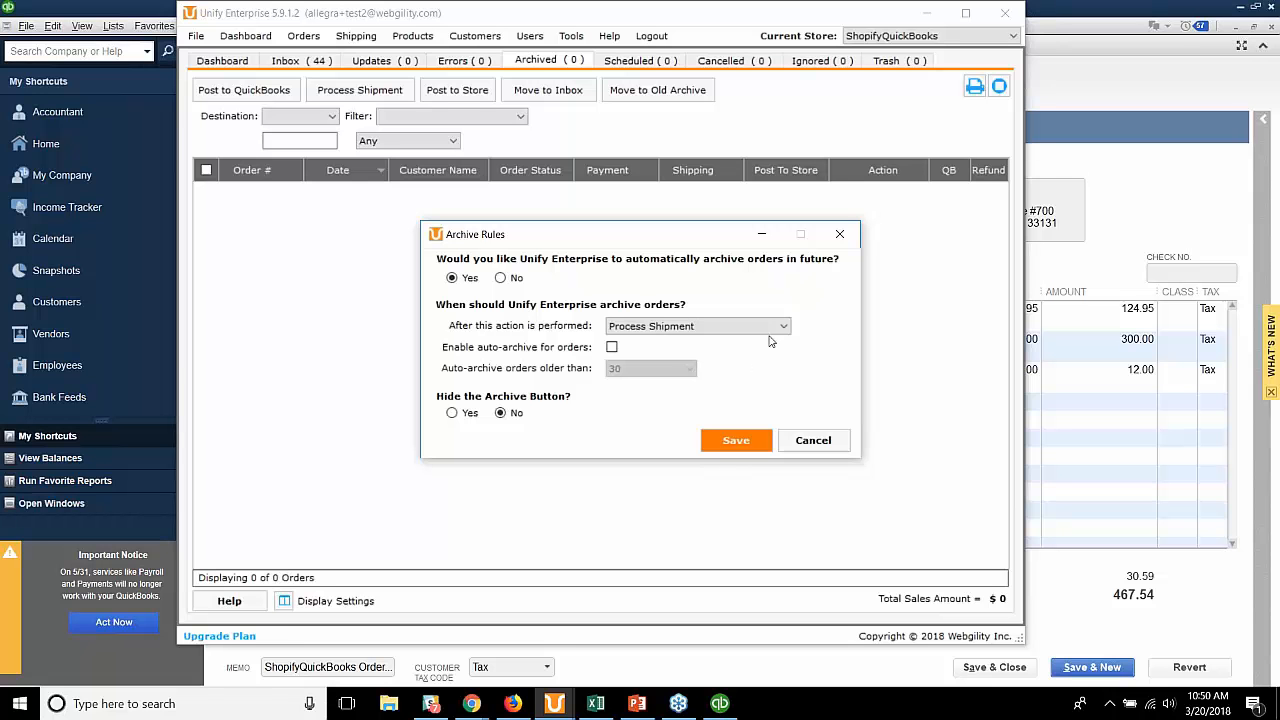
pyautogui.click(840, 234)
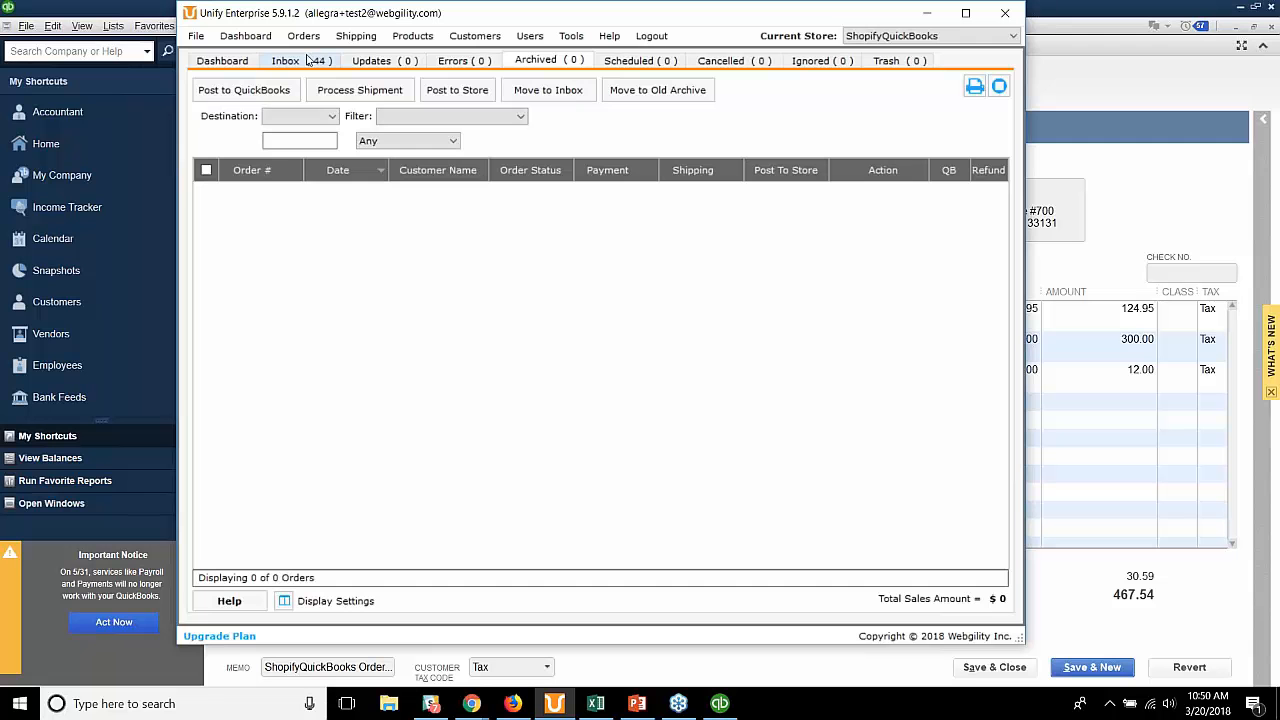
# View the Dashboard and the Inbox, and return to the archived orders
pyautogui.click(246, 62)
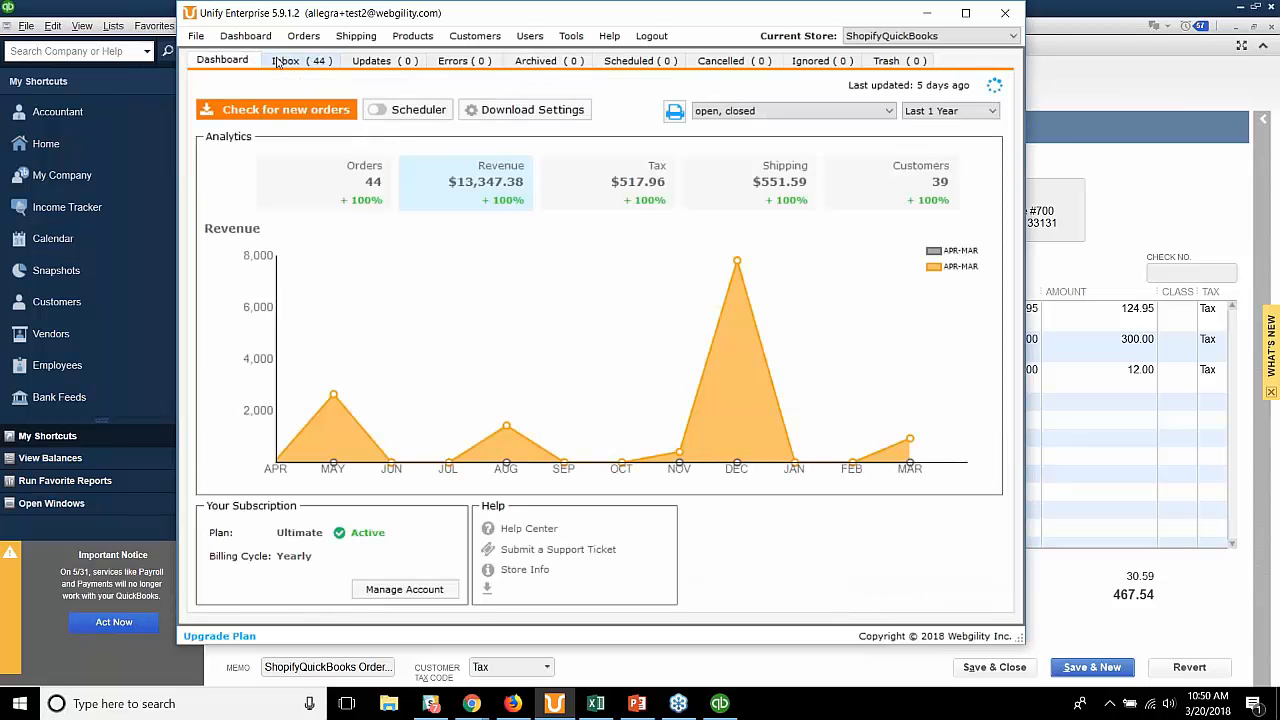
pyautogui.click(282, 62)
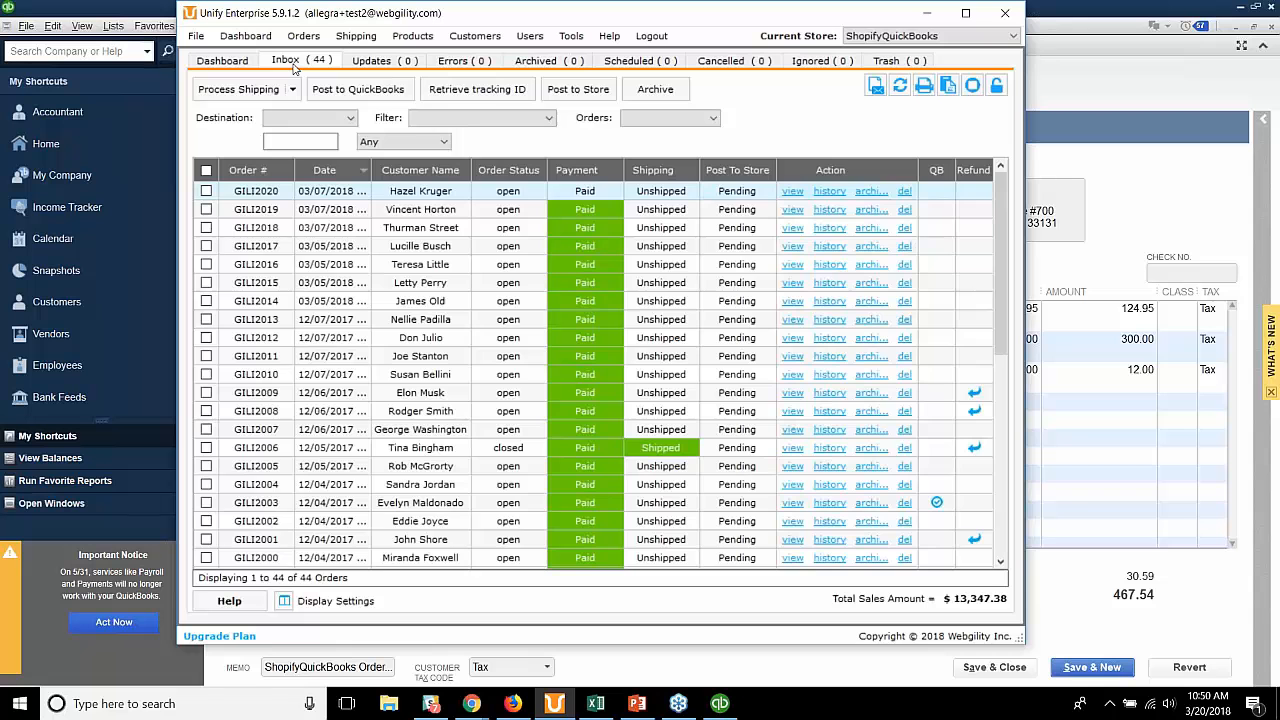
pyautogui.click(561, 62)
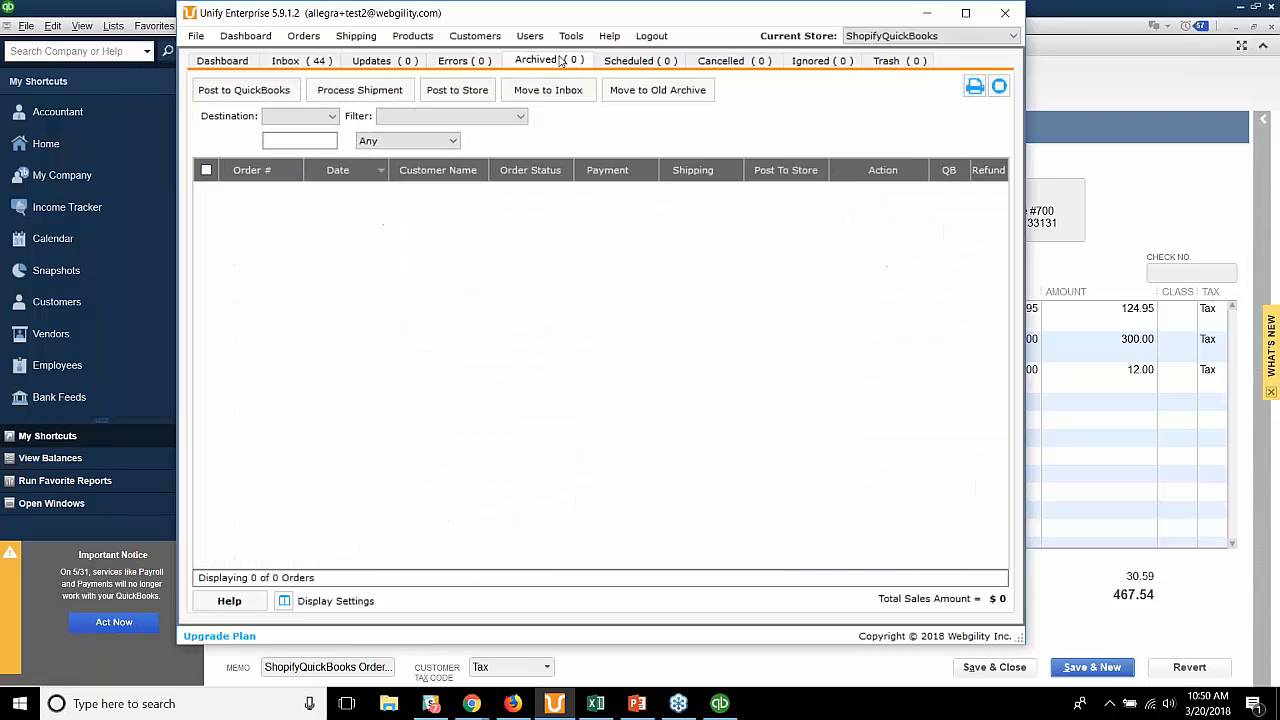
# View the order lists for errors, cancelled orders, trash and ignored orders
pyautogui.click(489, 60)
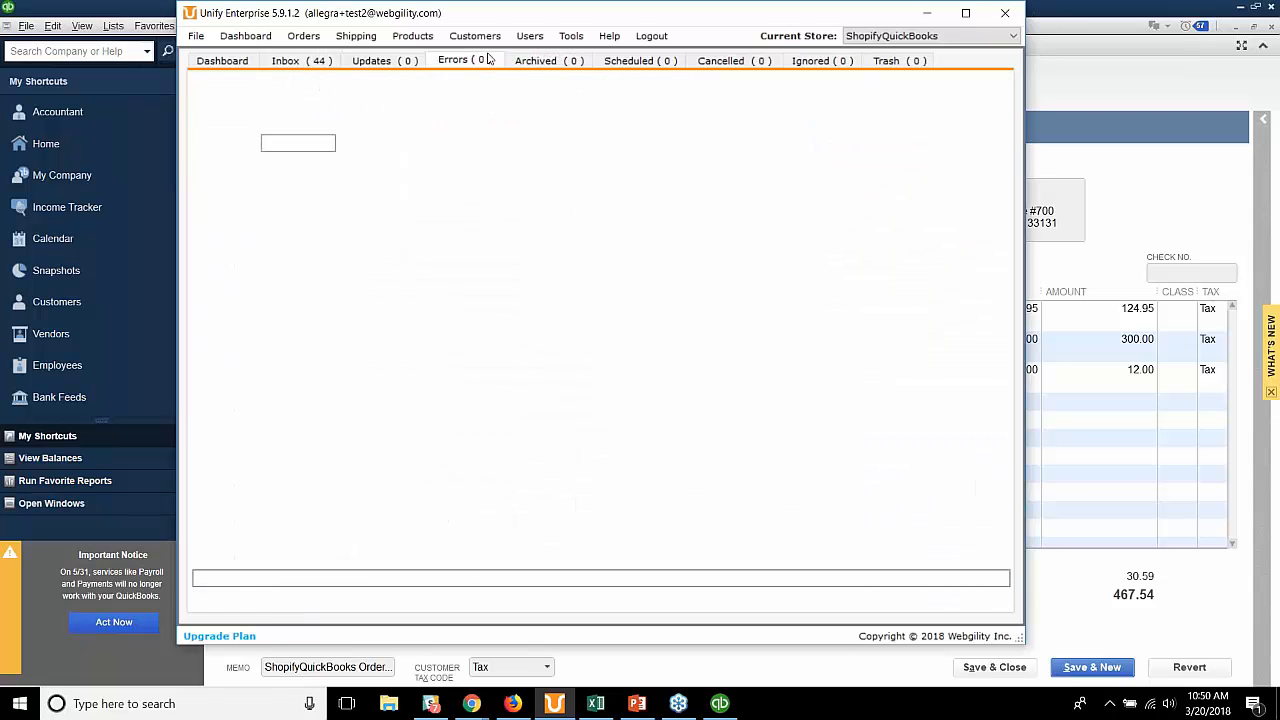
pyautogui.click(718, 62)
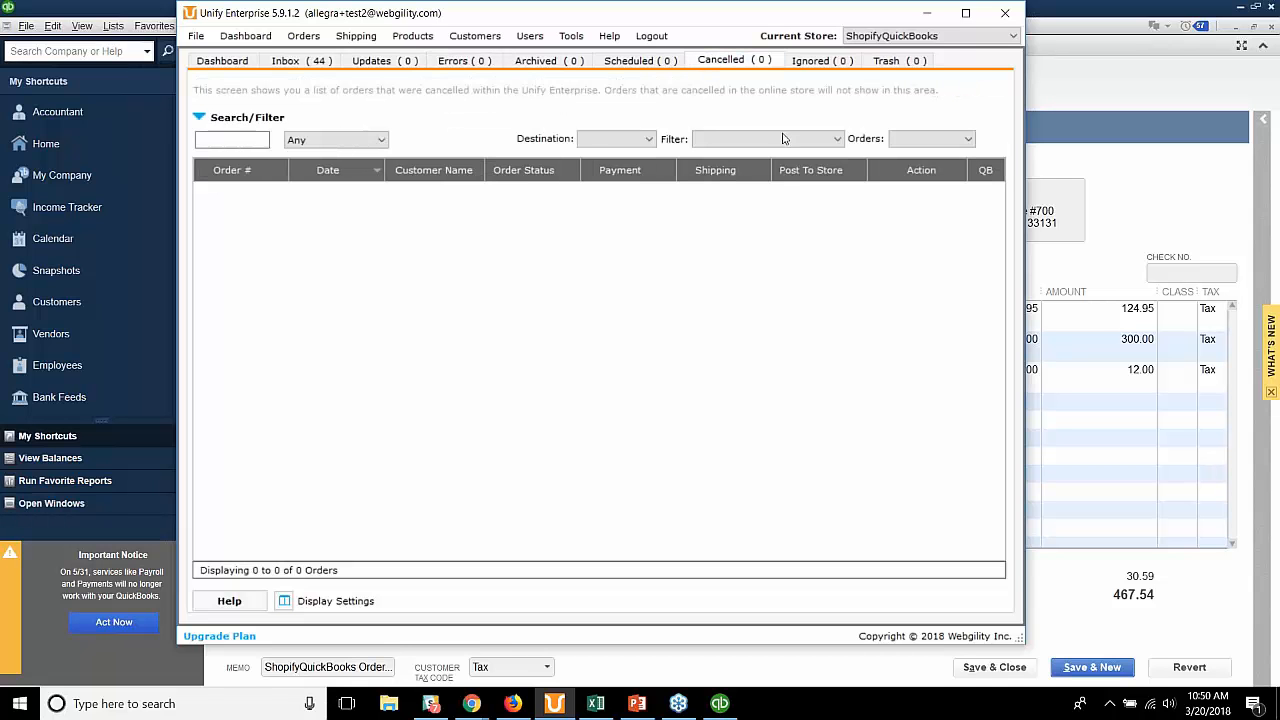
pyautogui.click(884, 62)
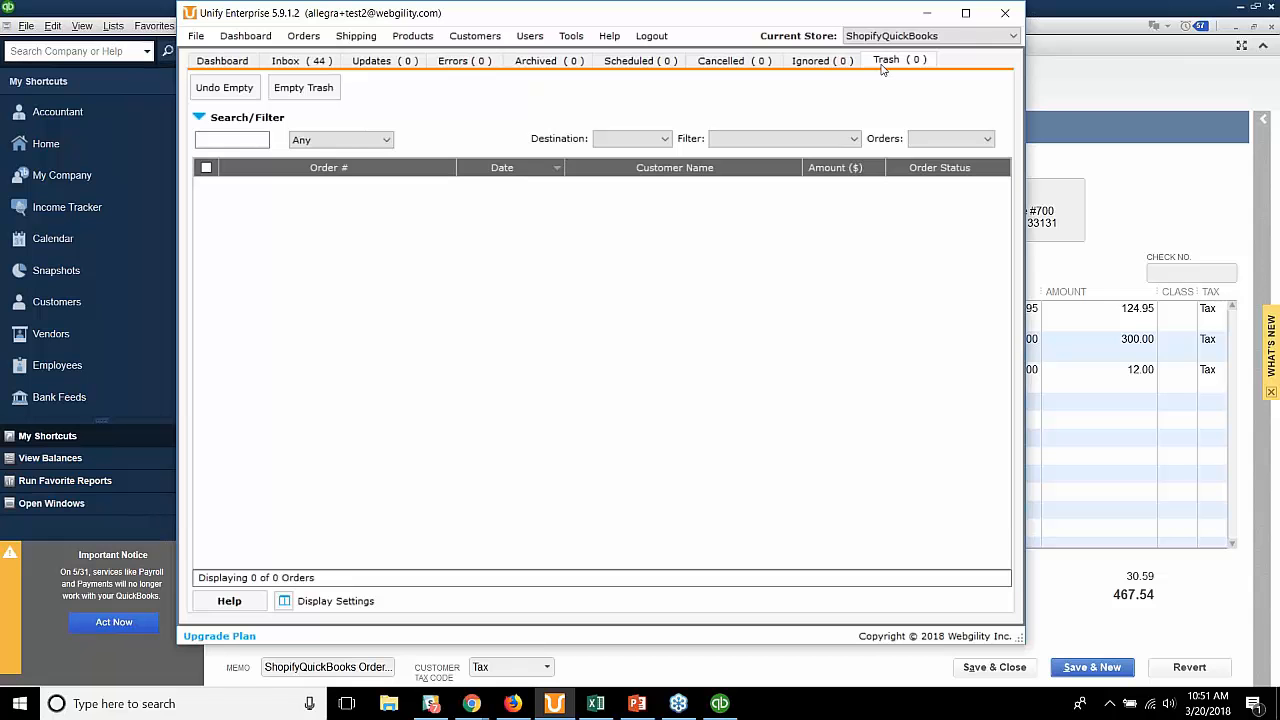
pyautogui.click(830, 63)
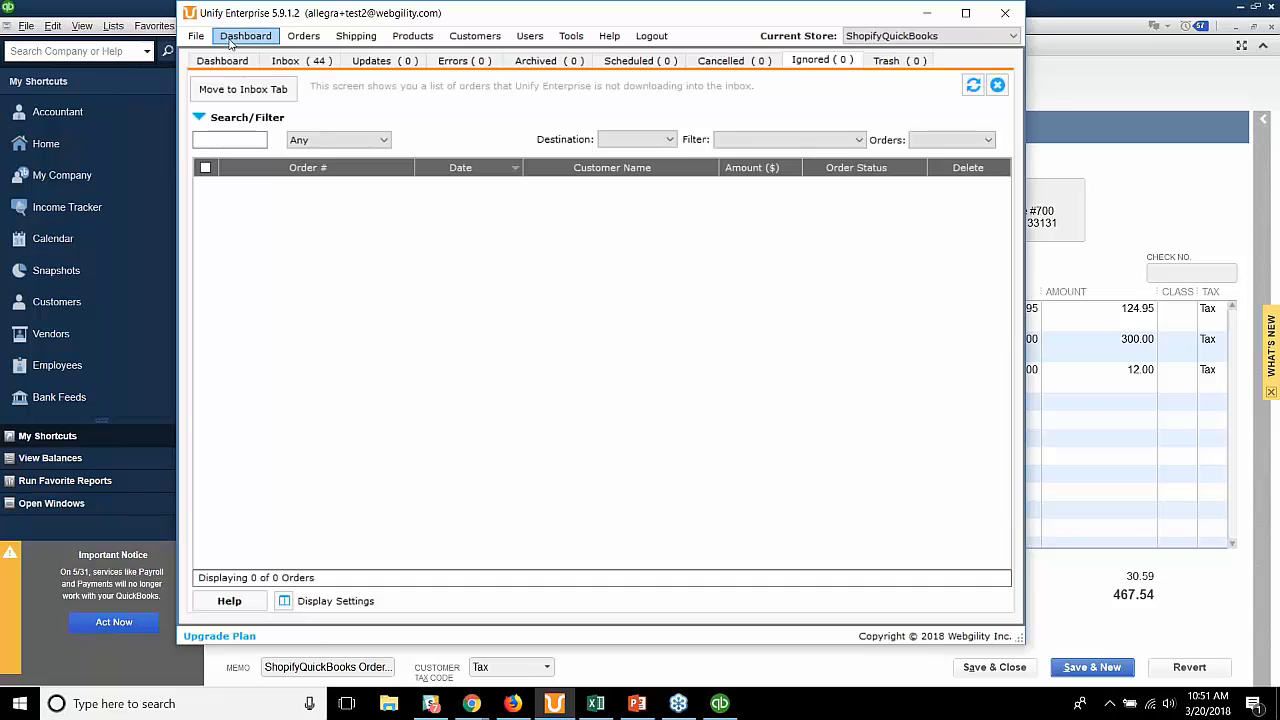
# In the store setup's order download settings, try Download but place in Ignore Tab for orders not processed with Unify, and close without saving
pyautogui.click(197, 36)
pyautogui.click(228, 74)
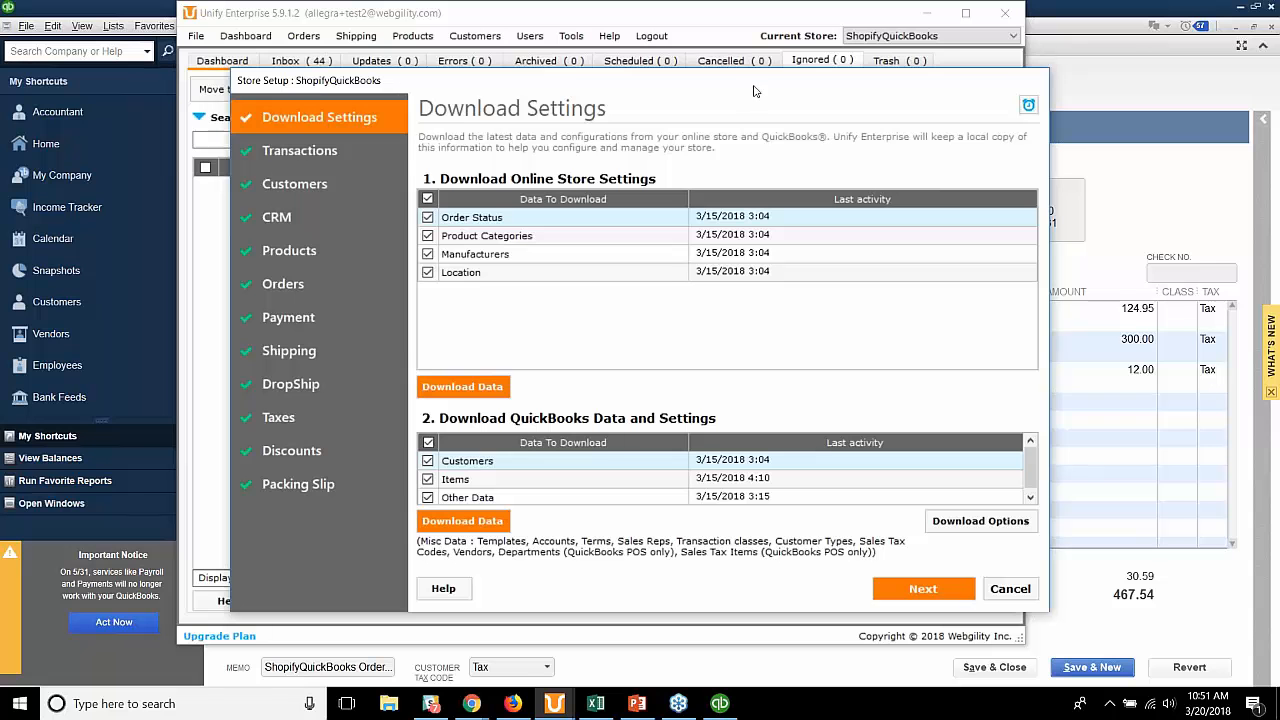
pyautogui.moveTo(755, 91); pyautogui.dragTo(724, 86)
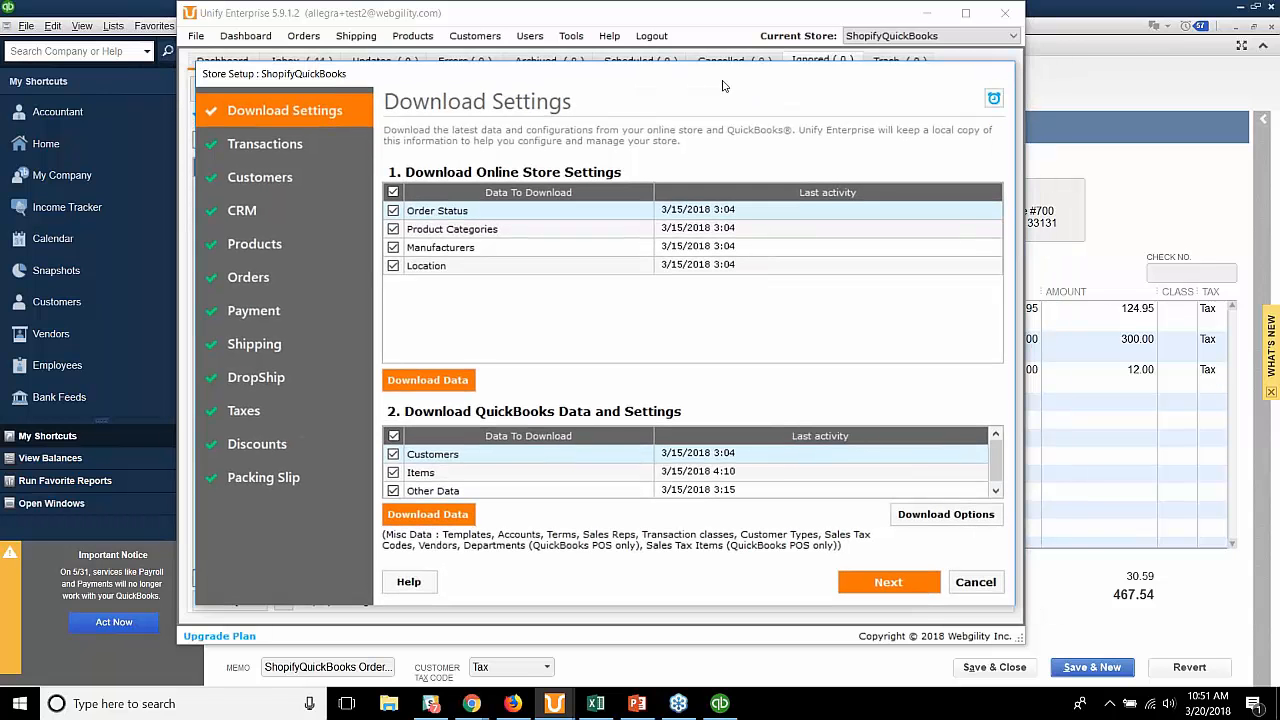
pyautogui.click(316, 276)
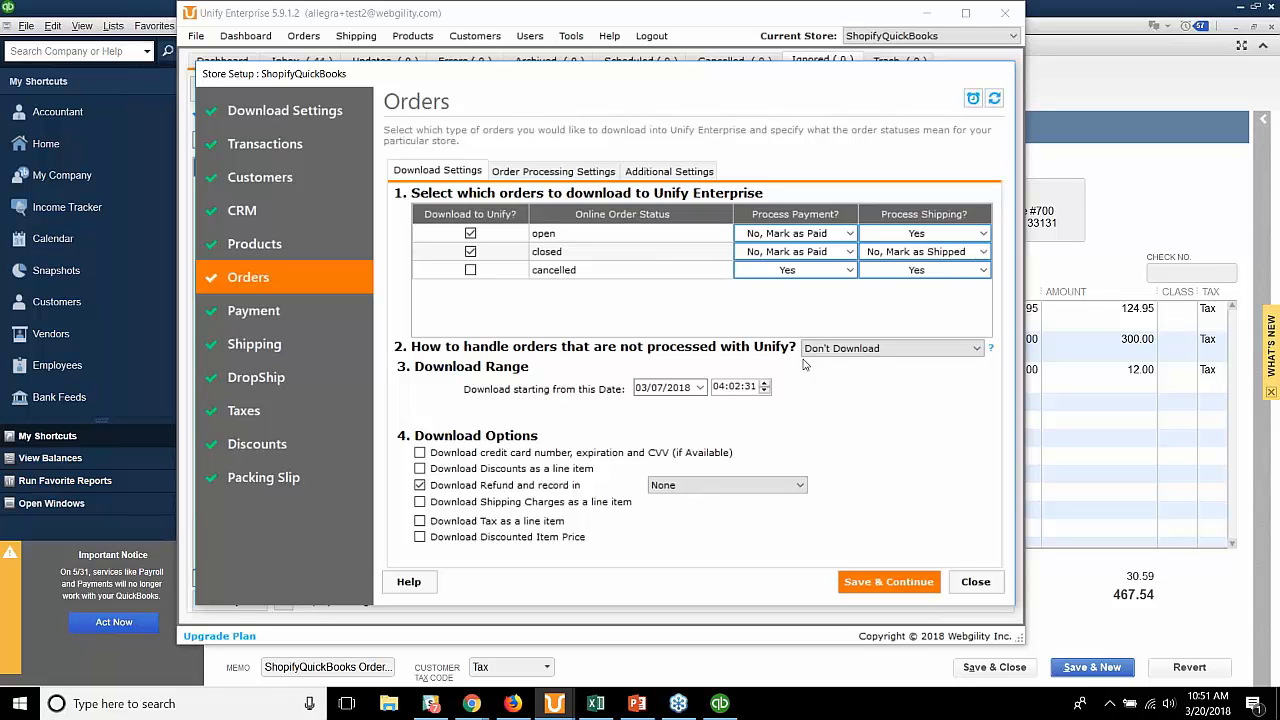
pyautogui.click(880, 358)
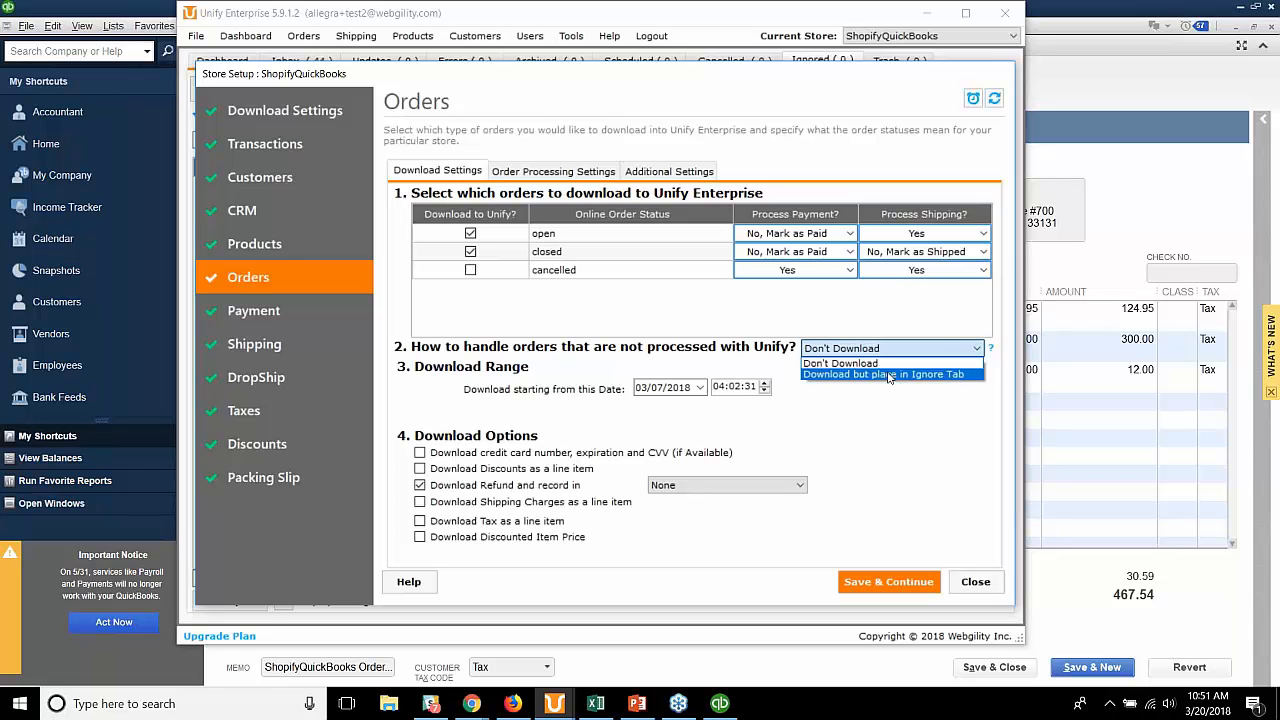
pyautogui.click(886, 370)
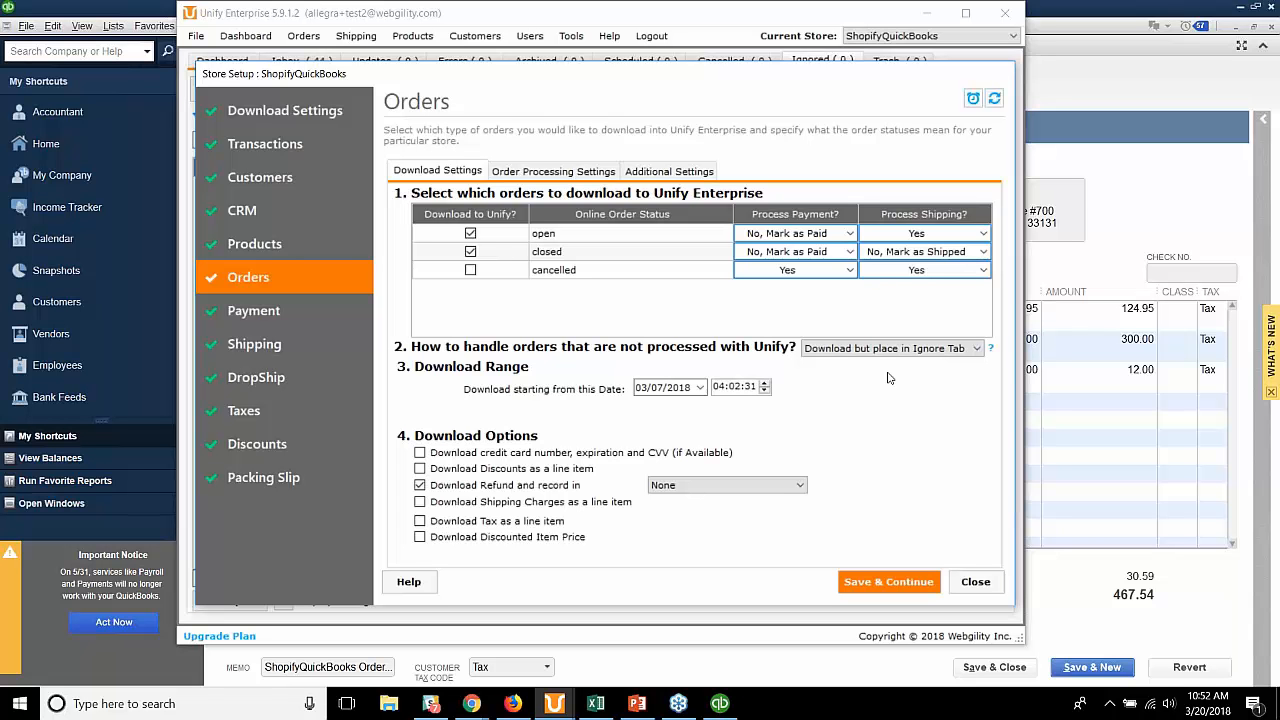
pyautogui.click(990, 582)
# View the ignored orders and the list of orders updated in the online store, and switch to the QuickBooks window
pyautogui.click(816, 61)
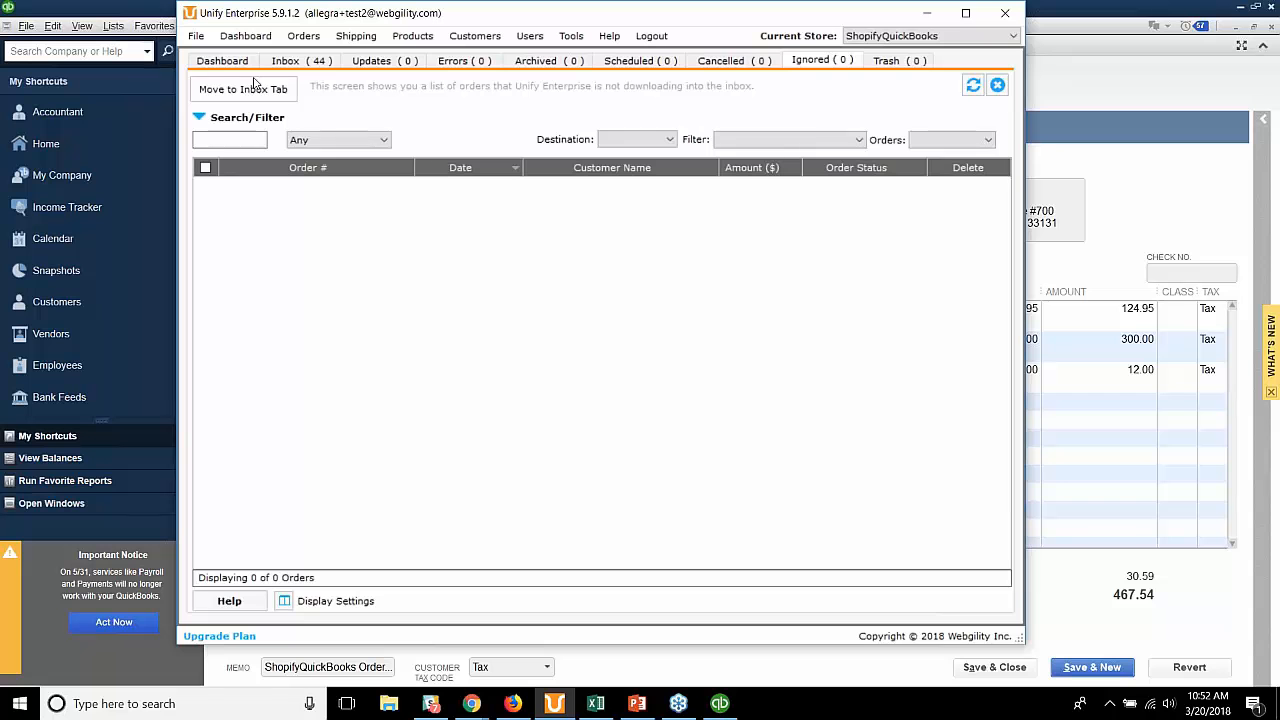
pyautogui.click(400, 62)
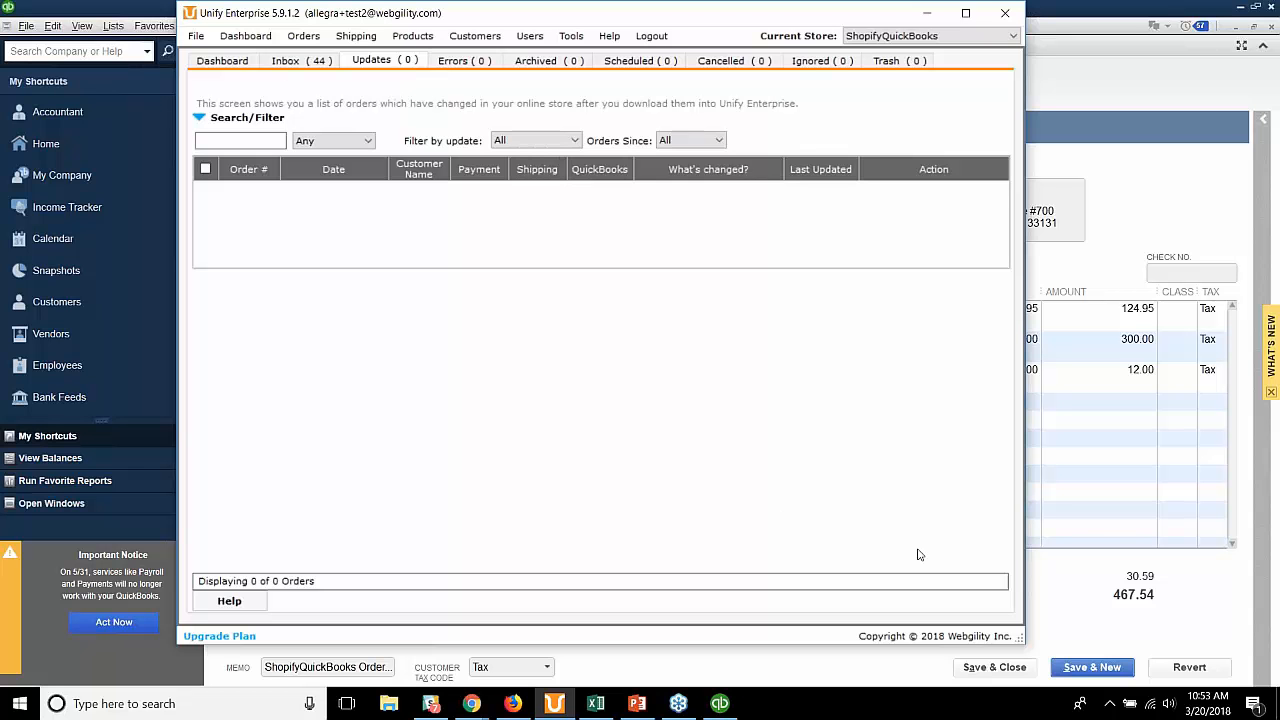
pyautogui.click(1154, 607)
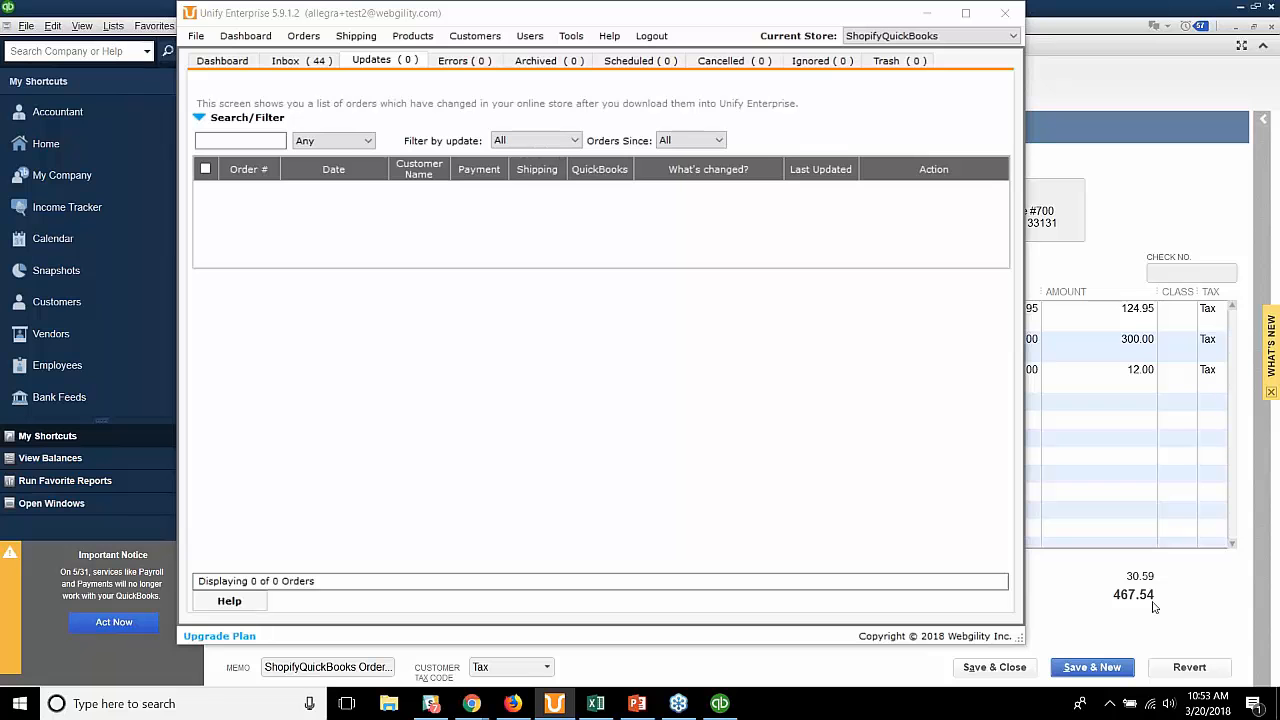